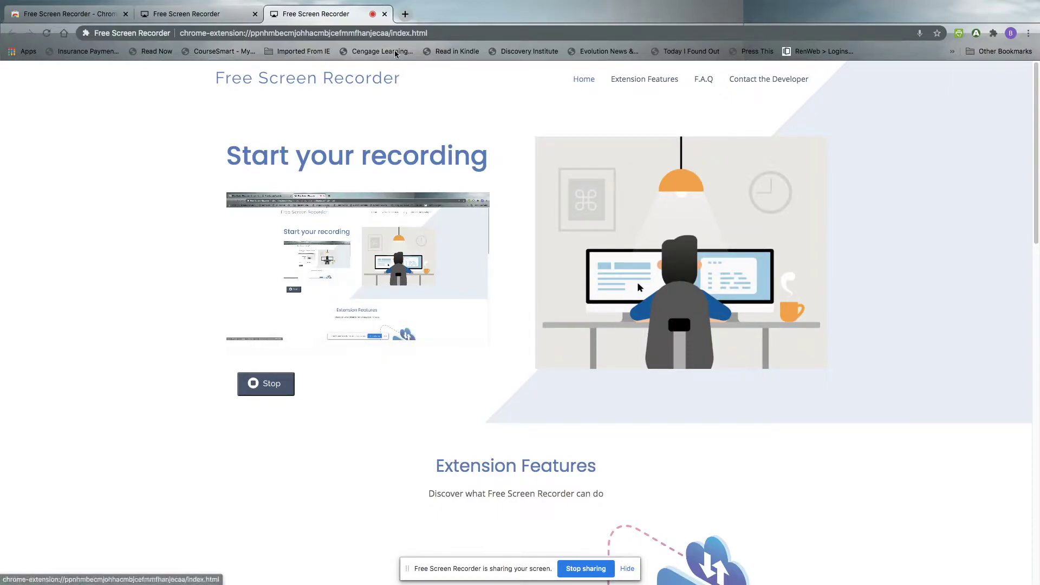
Search for screencast-o-matic in a new browser tab and open the Screencast-O-Matic: Screen Recorder & Video Editor site
click(406, 18)
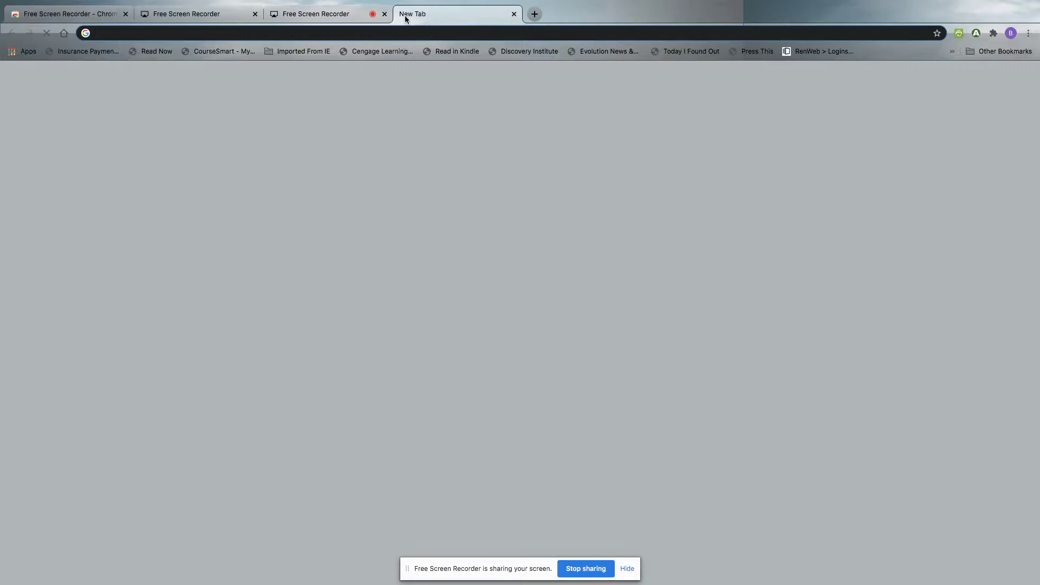
click(374, 34)
text(screenc)
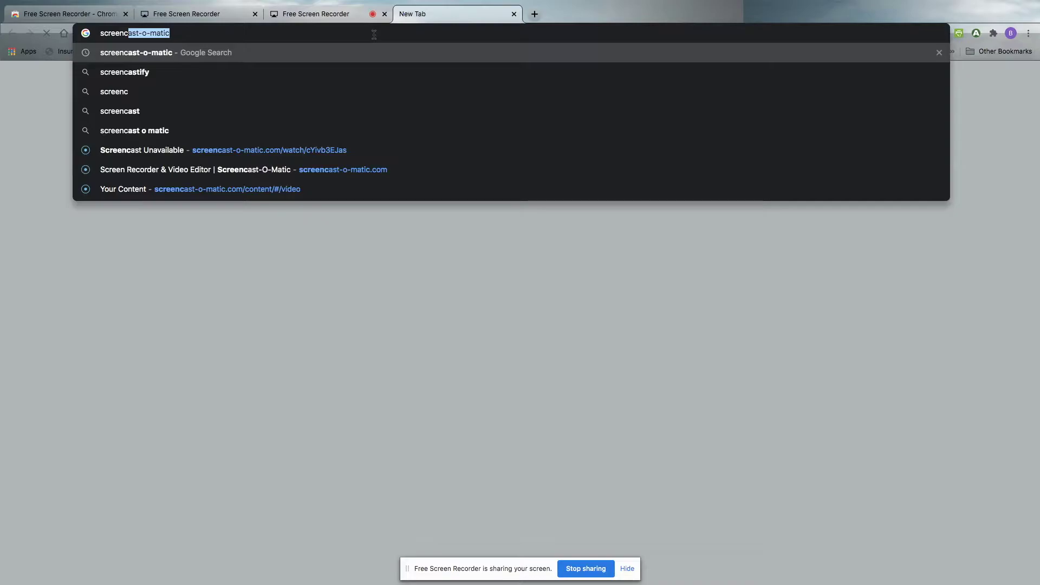
key(Return)
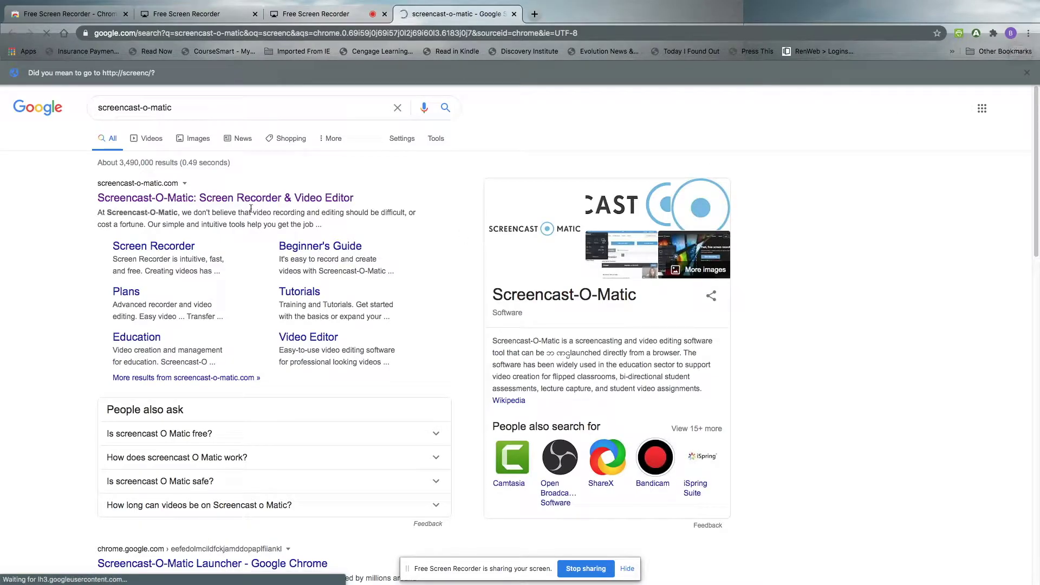
click(223, 201)
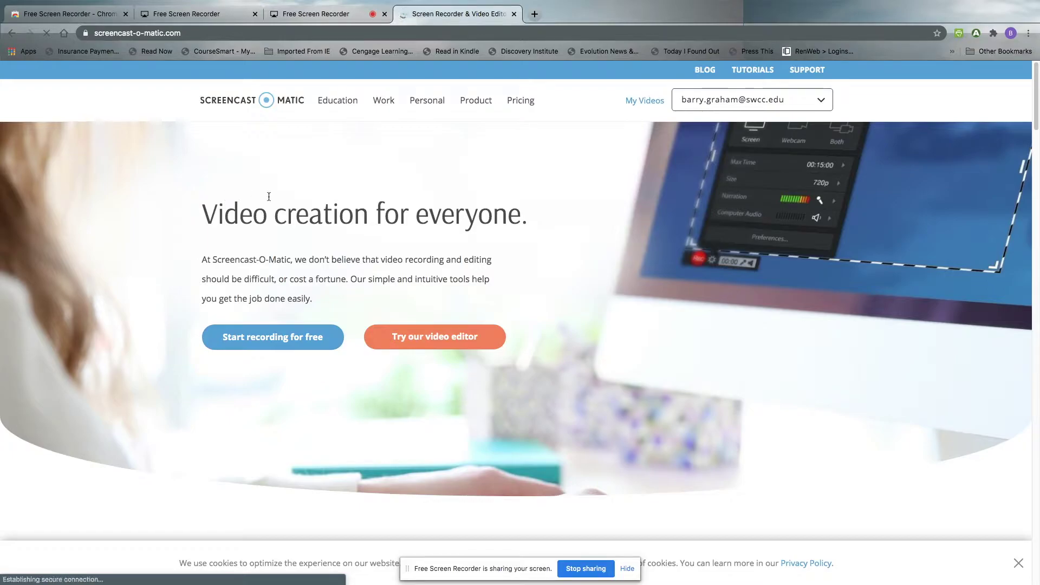
Sign out of the current Screencast-O-Matic account, sign in through the sign-up page with Google, and display the account menu
click(761, 100)
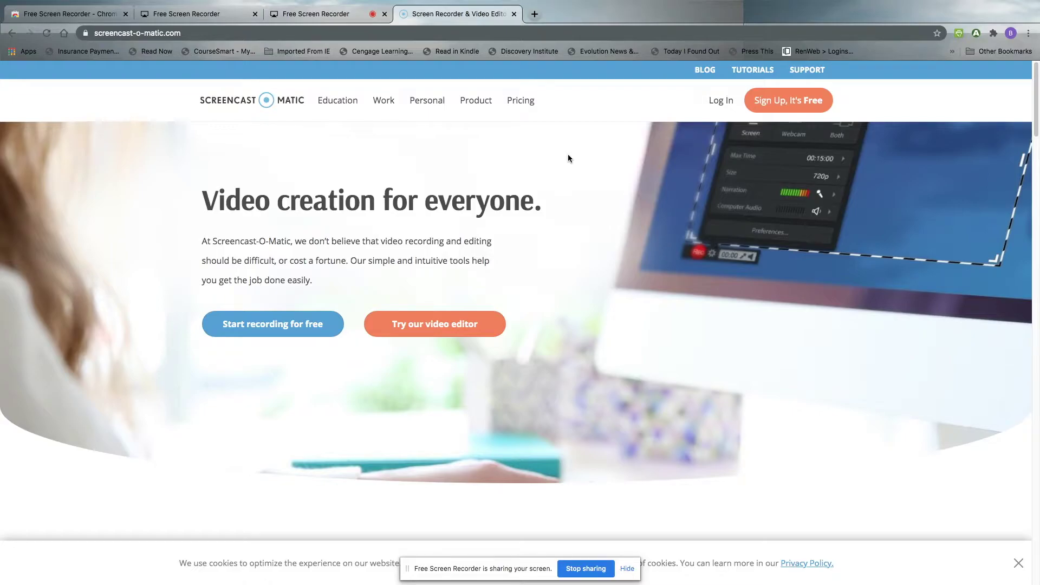
click(765, 112)
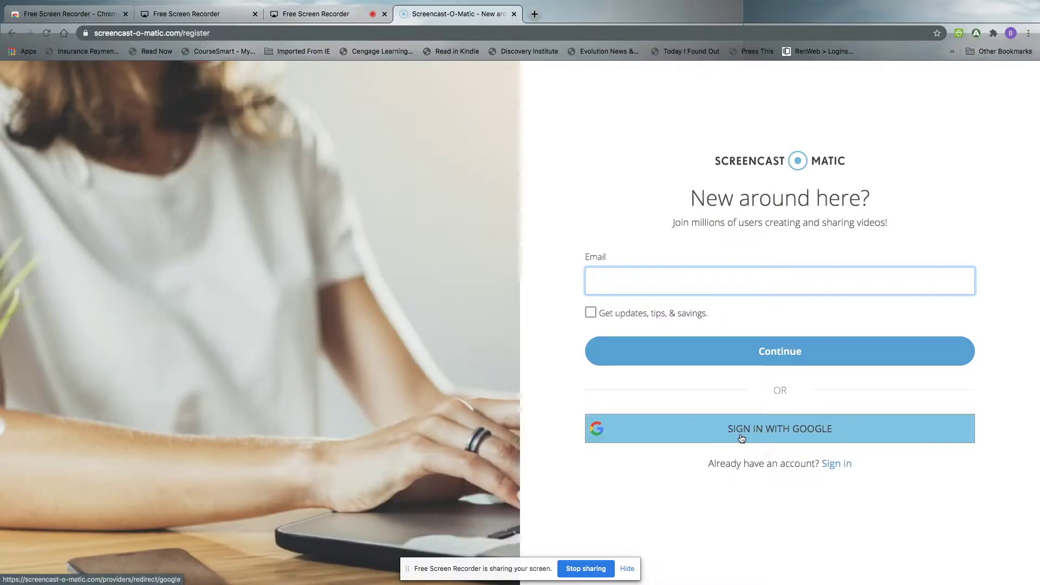
click(760, 437)
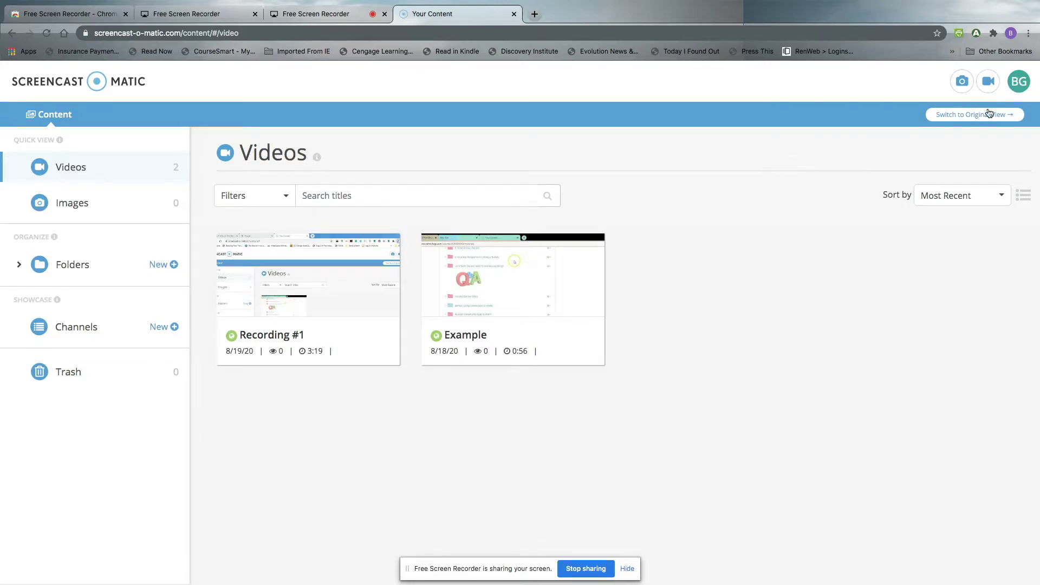
click(1018, 85)
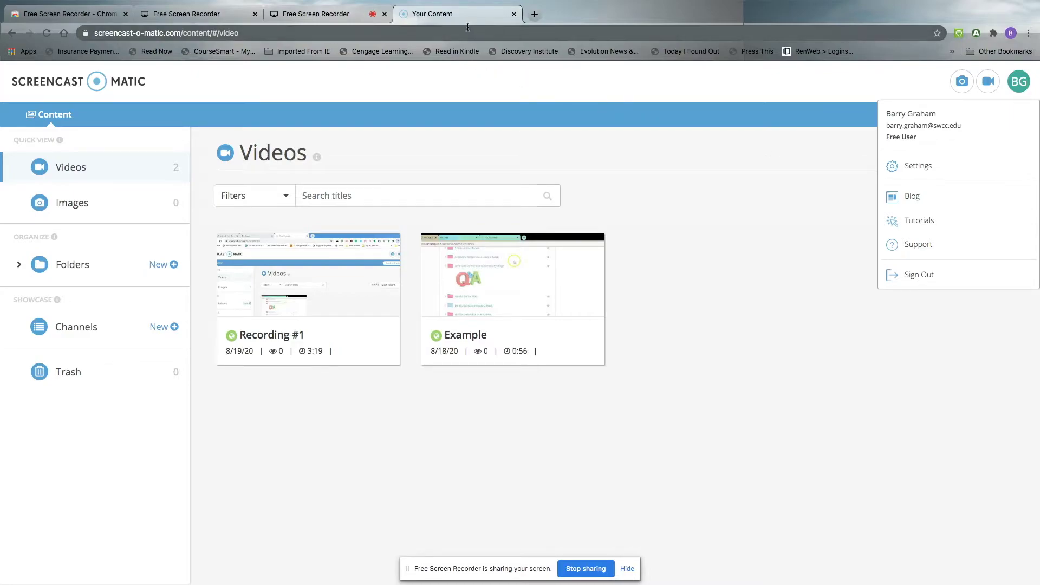
Close the Screencast-O-Matic tab and open the login page of schoology.com from a new tab
click(515, 15)
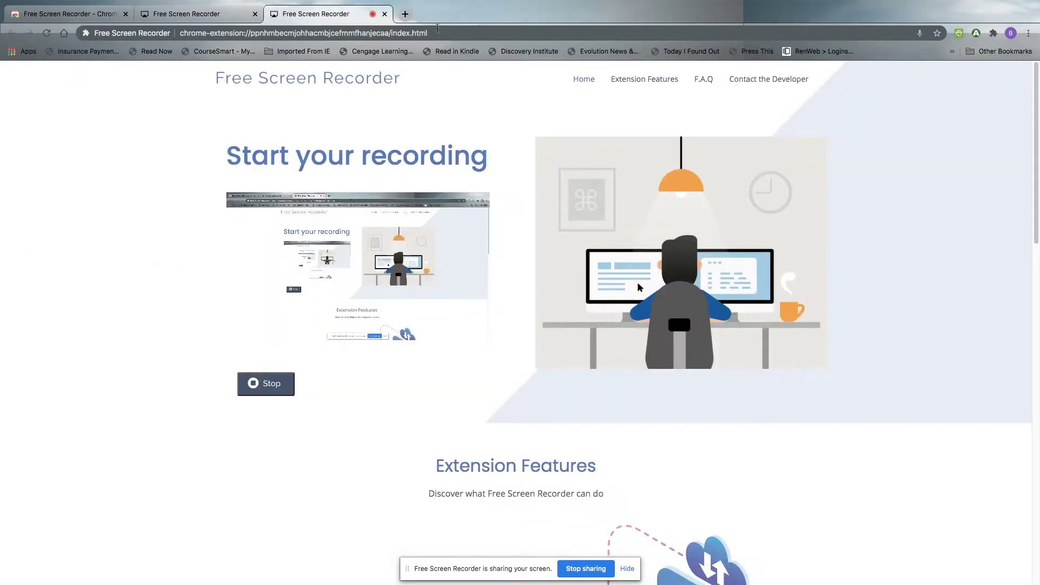
click(405, 15)
click(327, 31)
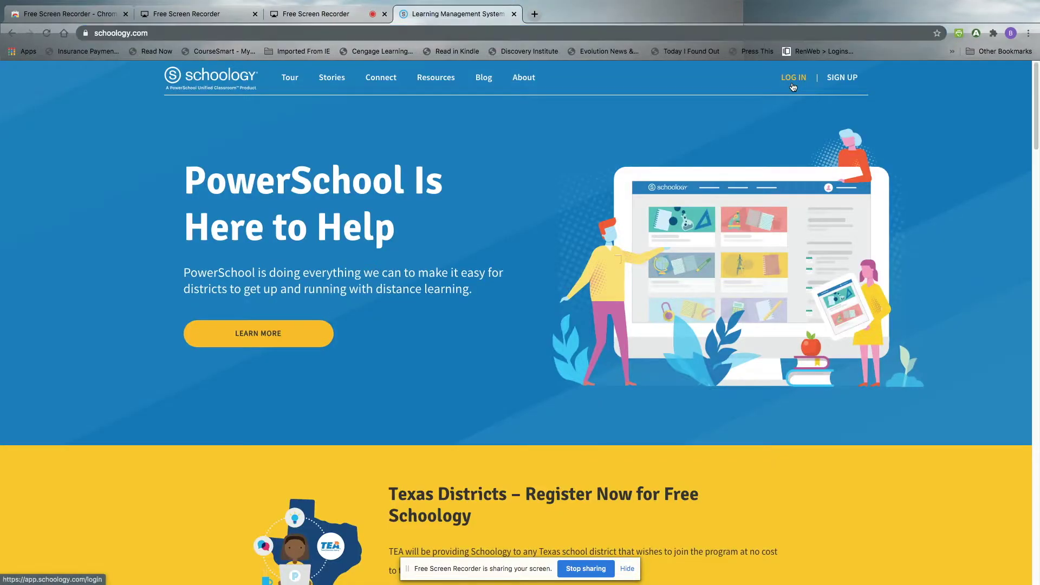
click(791, 75)
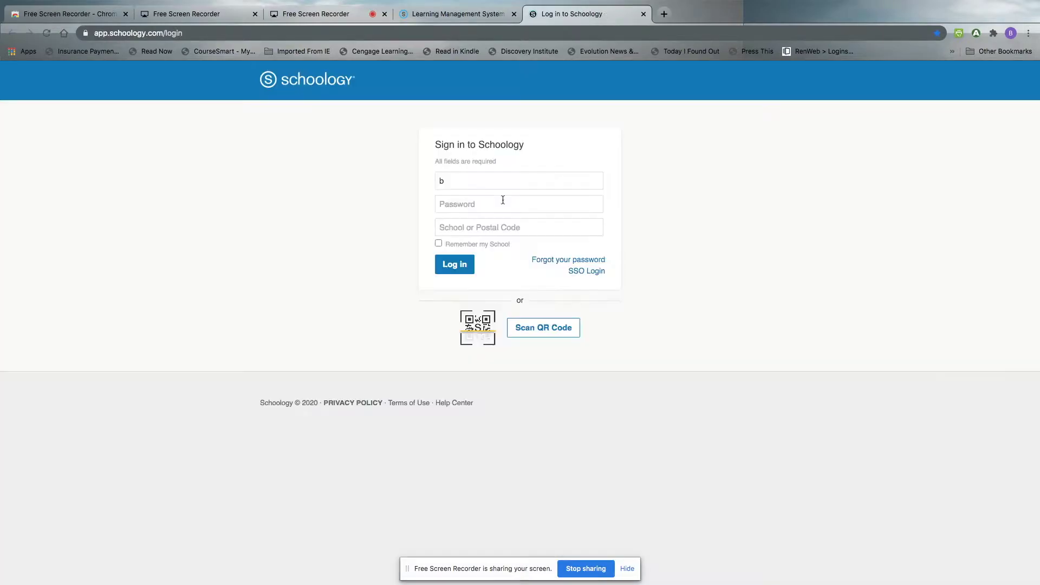
Log in to Schoology with the school account's saved e-mail address and the account password
click(491, 186)
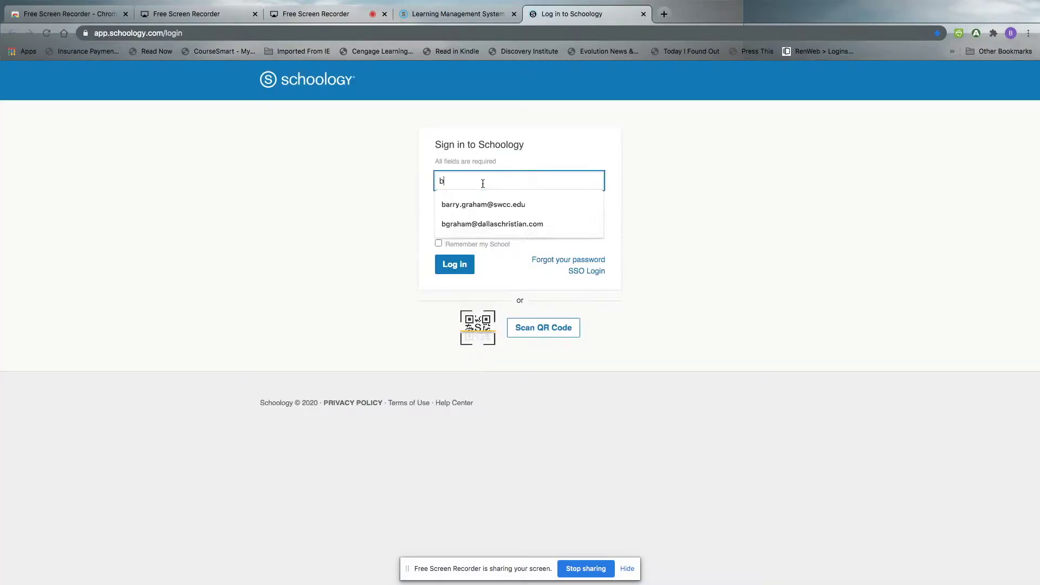
click(493, 202)
click(492, 202)
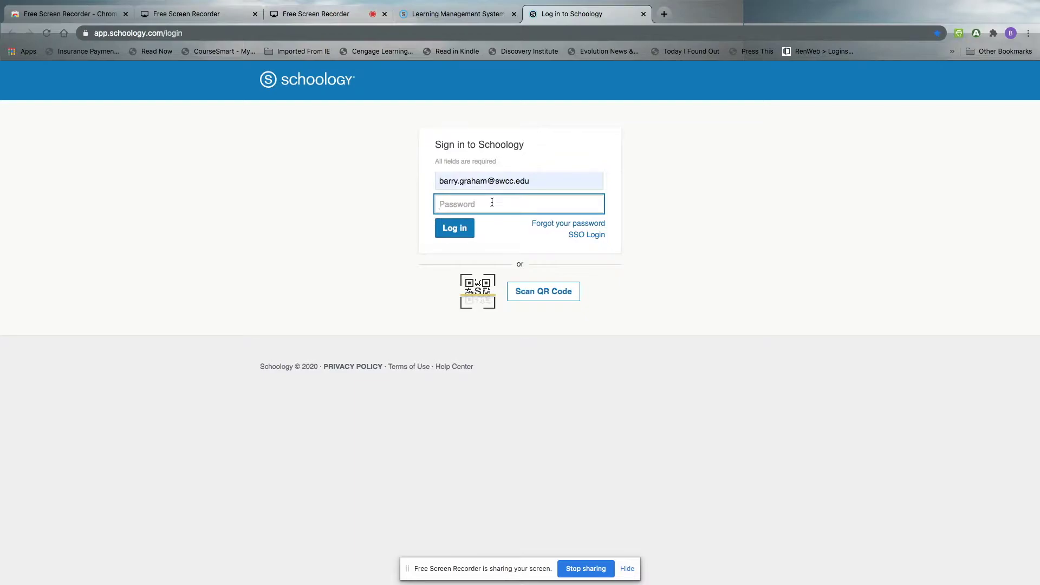
text(••••••••••)
key(Return)
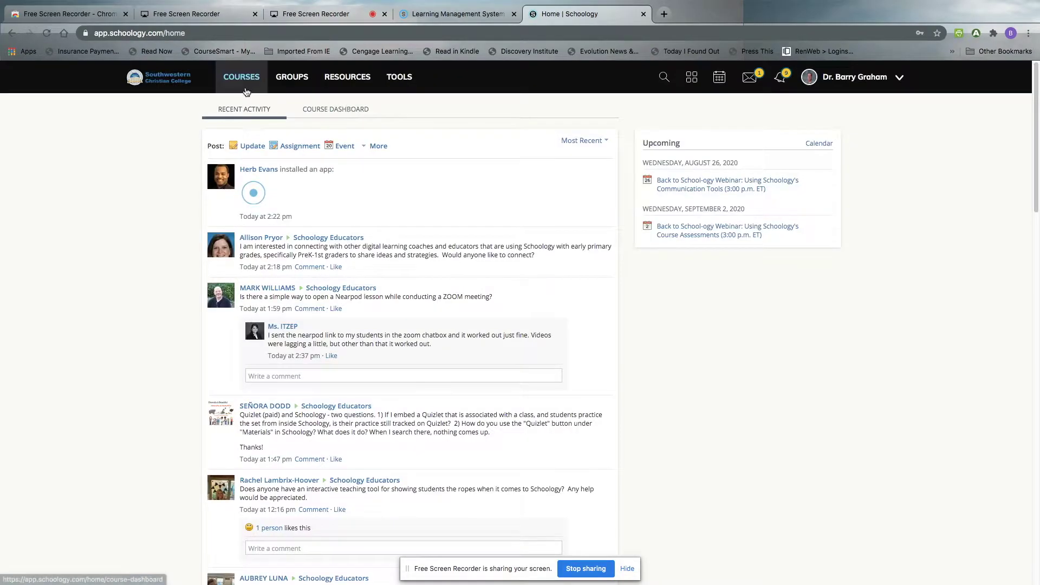
Open the Prof. Development 2020 course and choose Screencast-O-Matic as the material to add
click(243, 86)
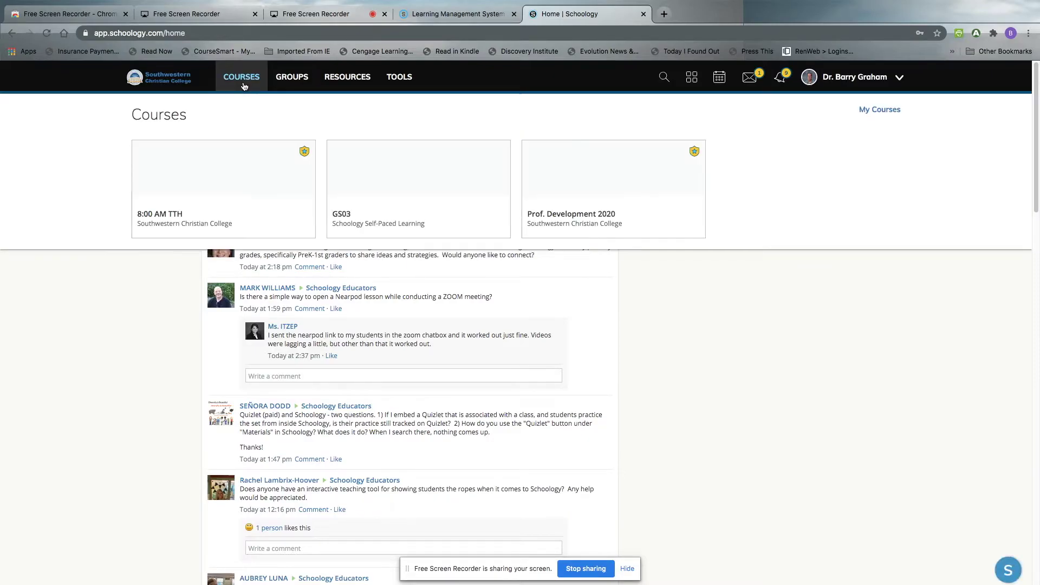
click(575, 168)
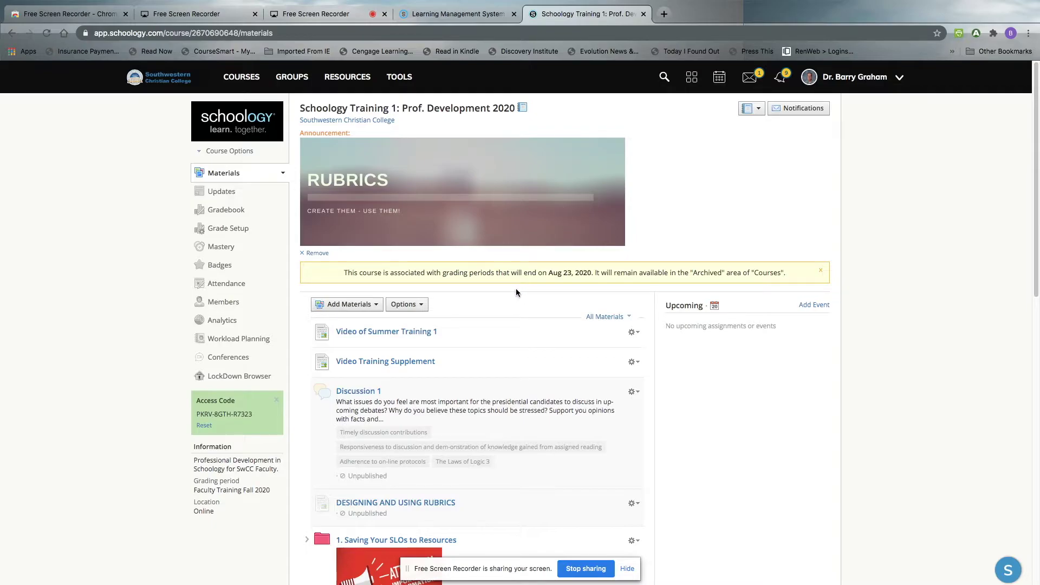
click(375, 307)
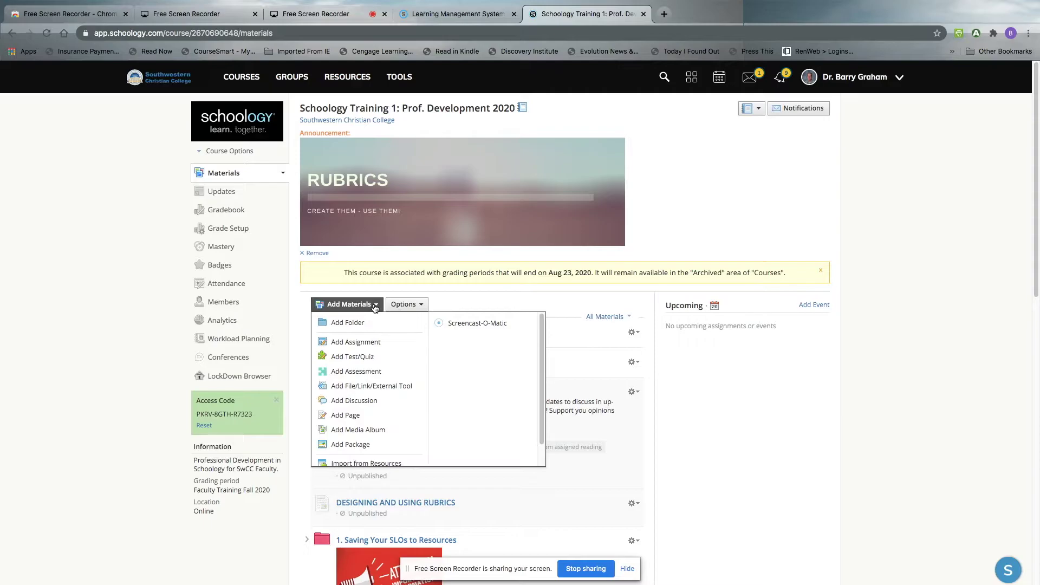
click(465, 324)
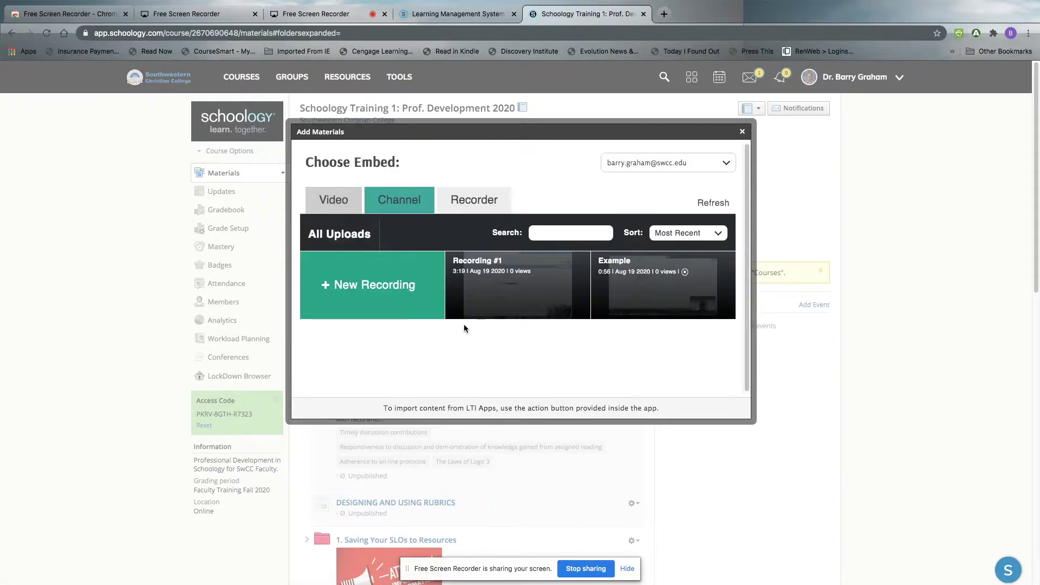
Switch the Screencast-O-Matic account by logging in with Google, and dismiss the Creative Cloud Installer password request
click(641, 166)
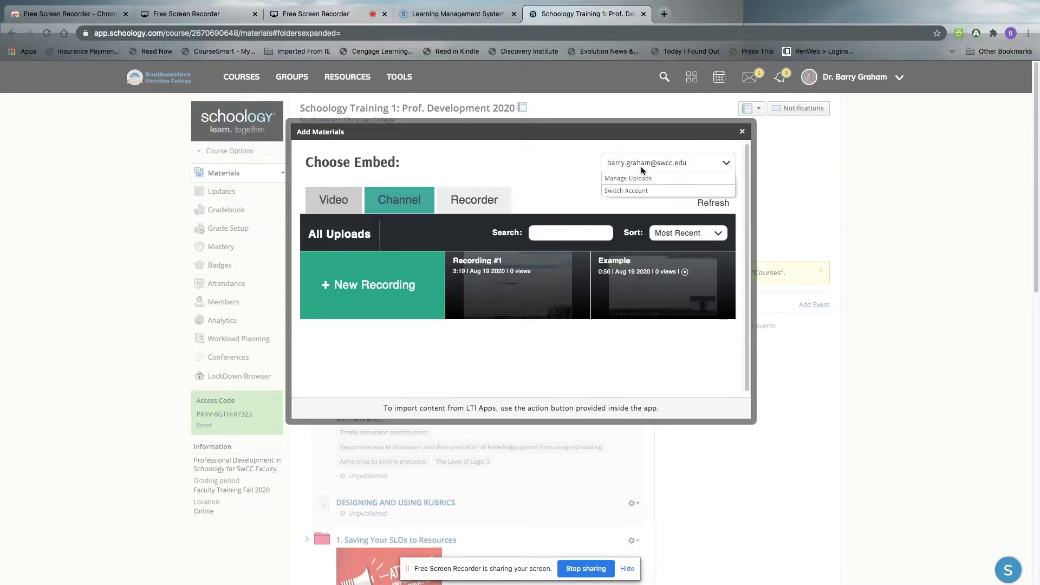
click(643, 192)
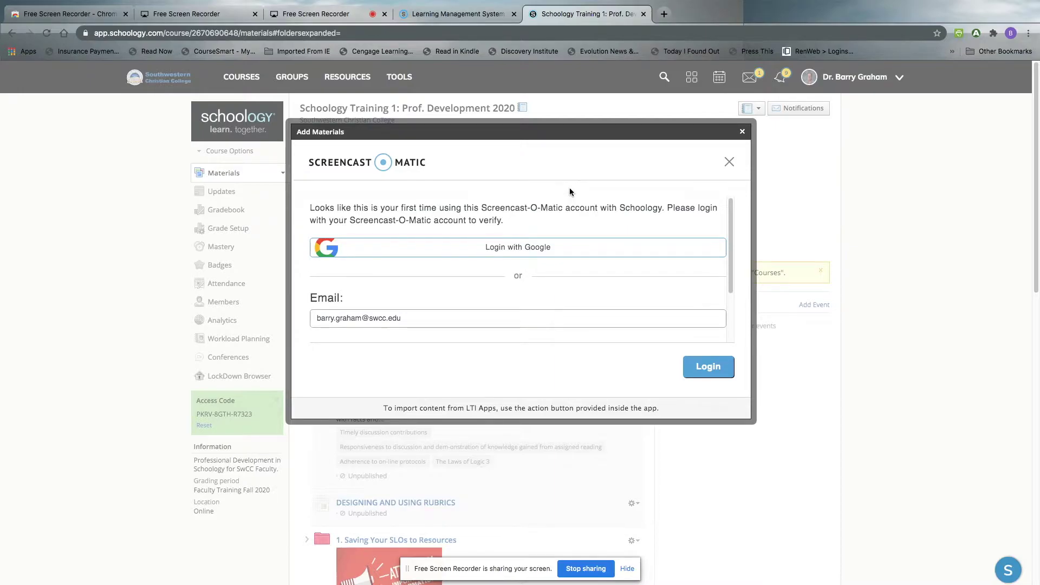
click(1011, 34)
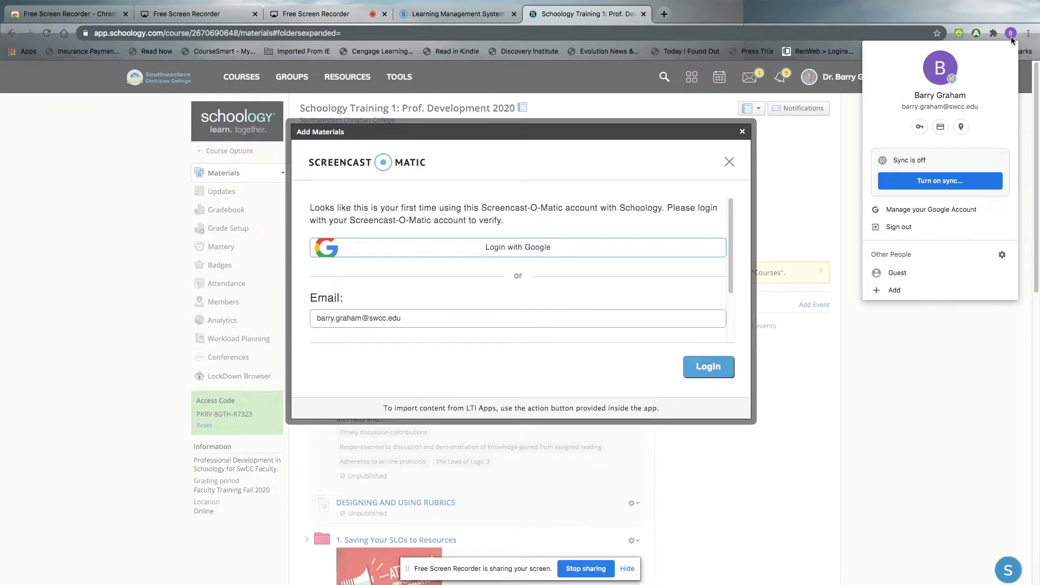
click(922, 333)
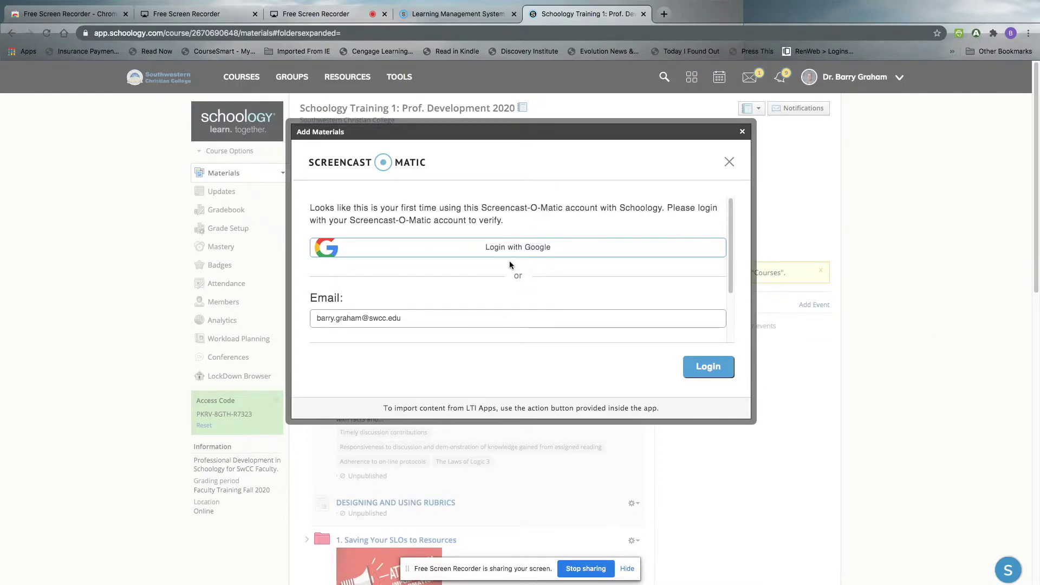
click(491, 256)
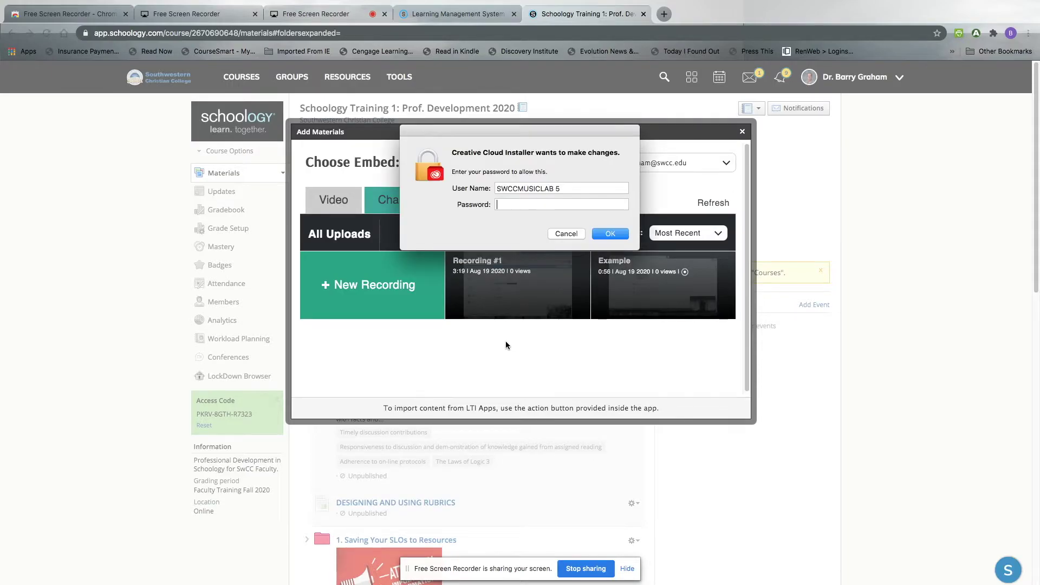
key(Escape)
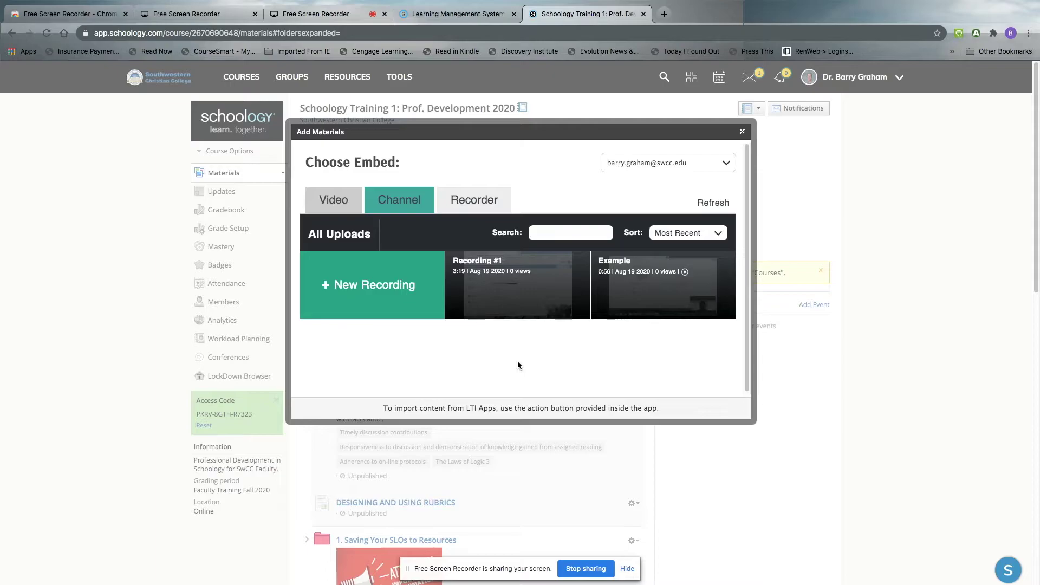
click(687, 239)
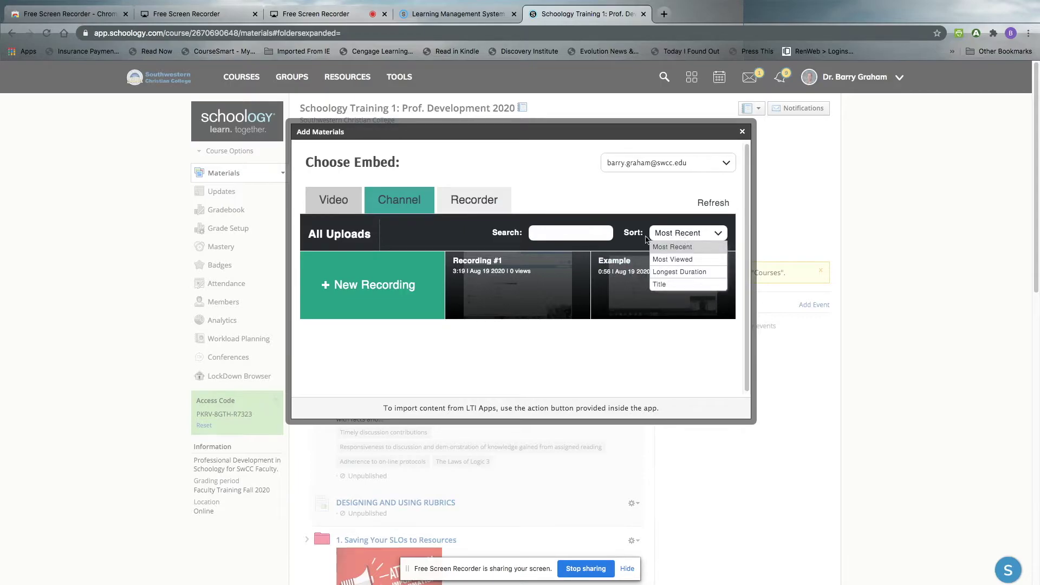
click(595, 233)
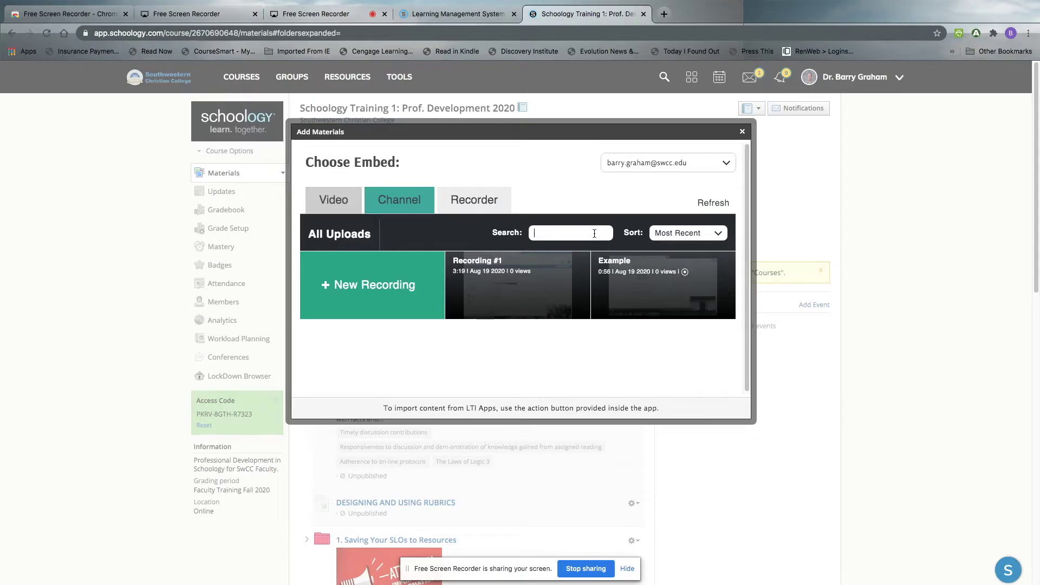
click(595, 233)
Launch a new recording of both screen and webcam at Fullscreen (1080p), record a short clip, and pause it
click(366, 288)
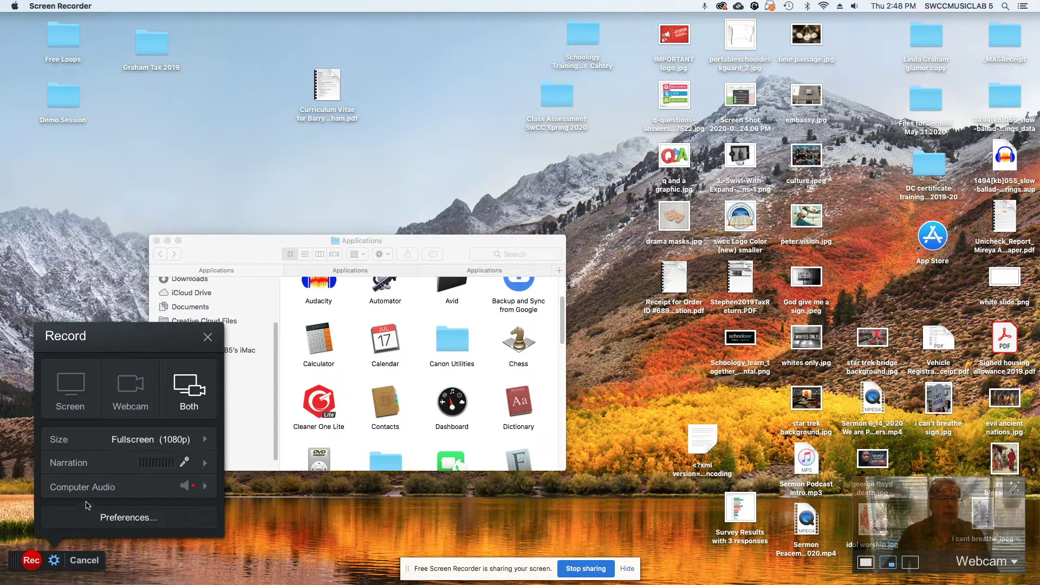
click(32, 560)
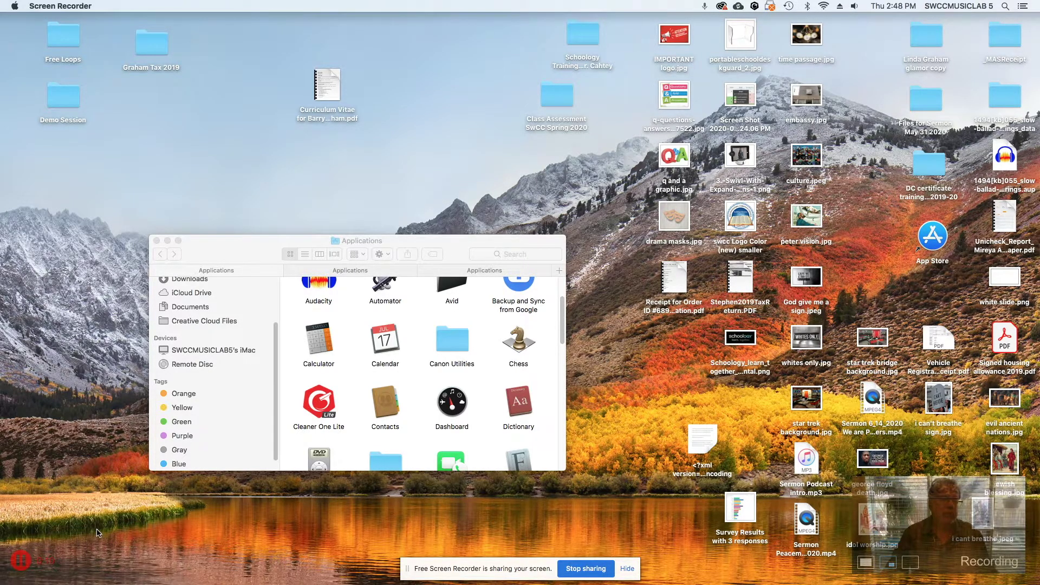
key(alt+p)
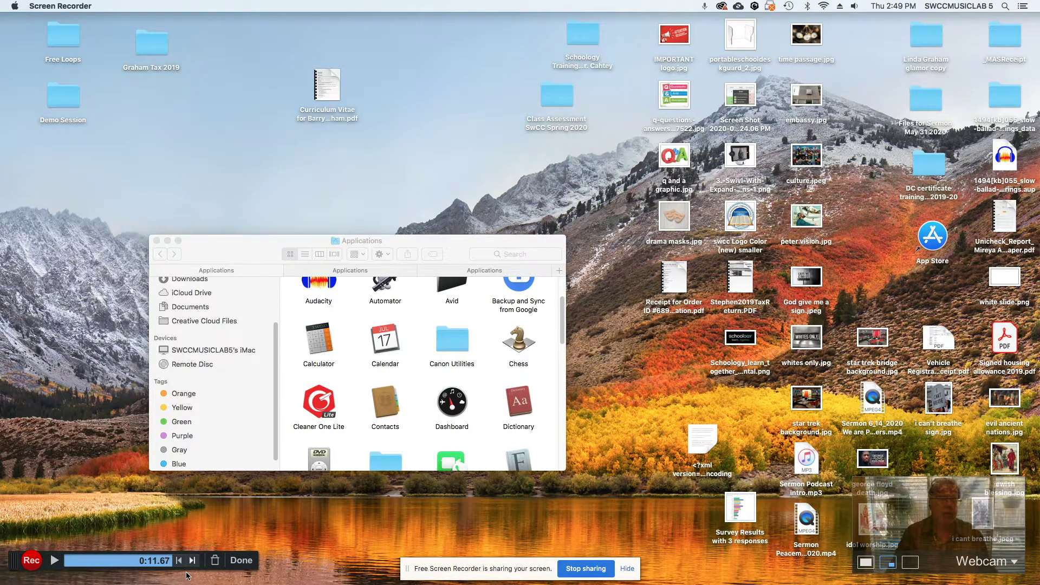
Finish the recording with Save / Upload, title it "Lecture 1 on Anatomy", upload it for LMS embedding, and close the confirmation
click(240, 561)
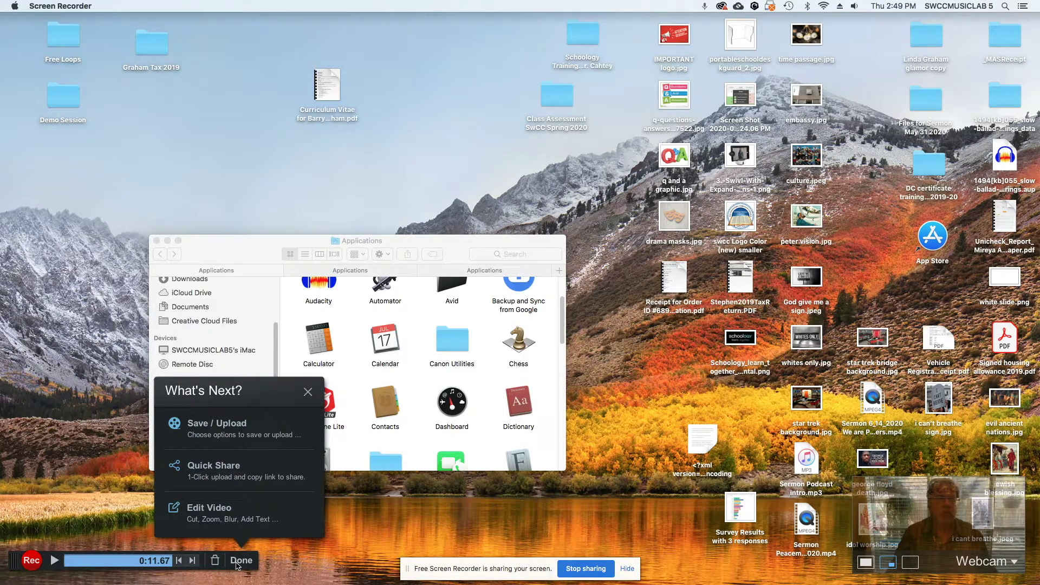
click(240, 434)
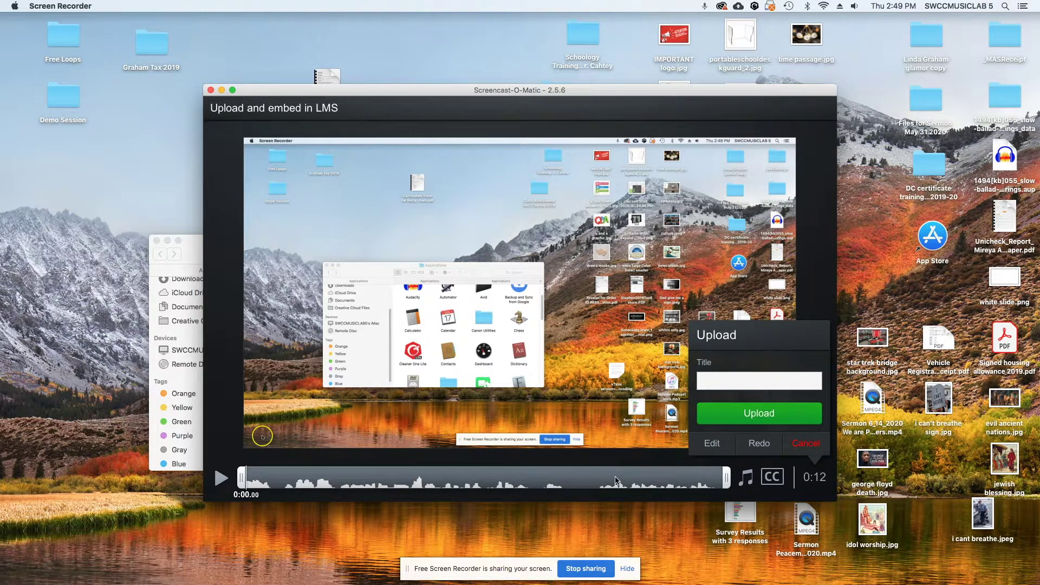
click(745, 381)
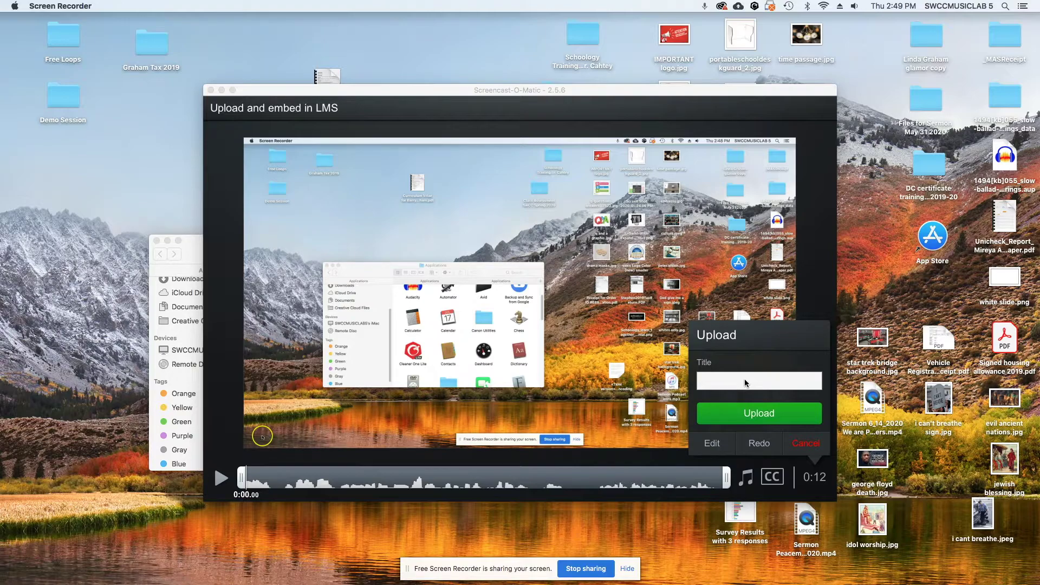
text(Lecture 1 on Anatomy)
click(760, 415)
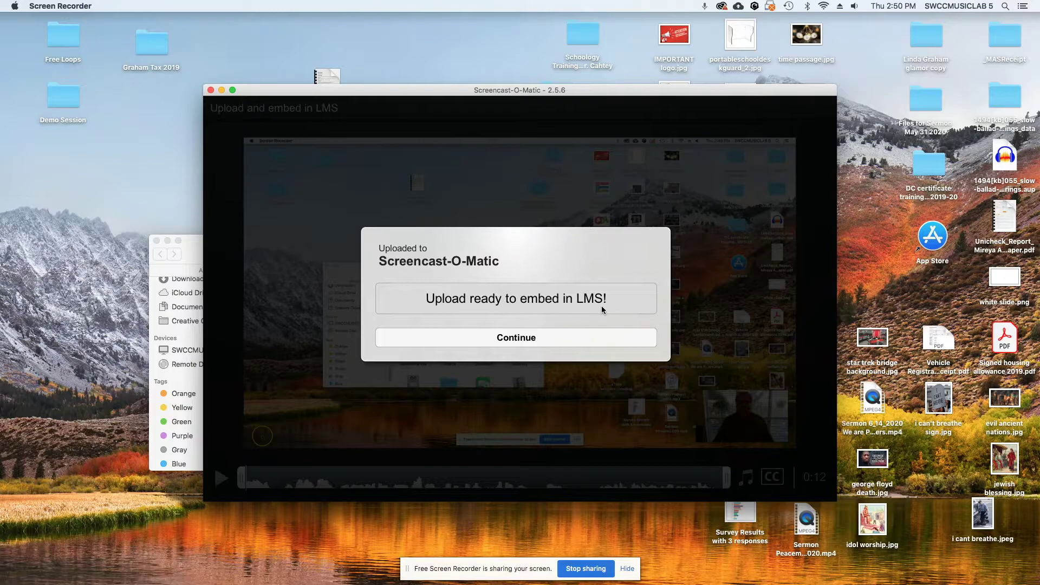
click(525, 336)
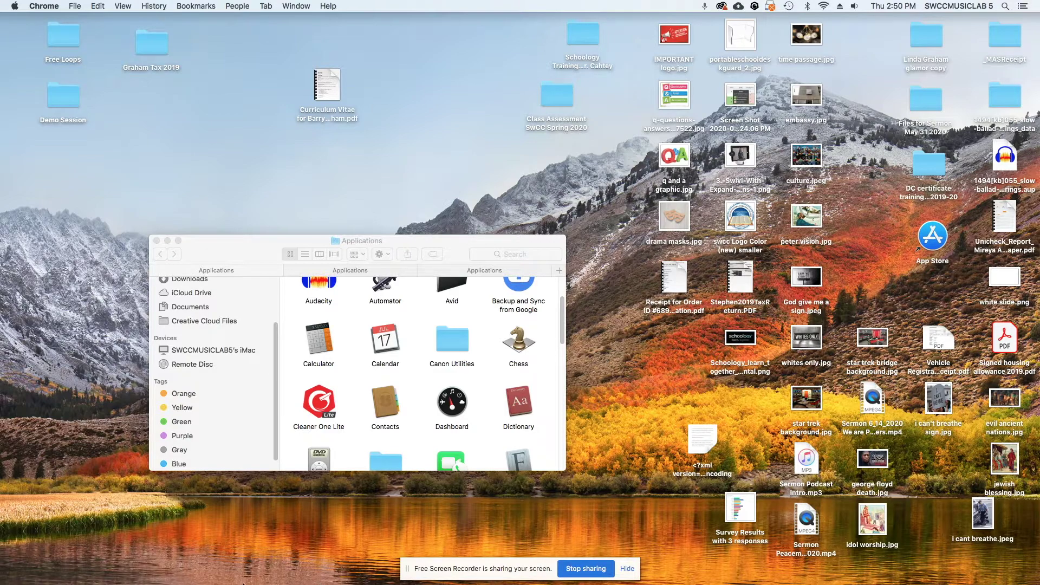
Switch to Chrome and embed the "Lecture 1 on Anatomy" recording in the course materials from its embed preview
mouse_move(246, 574)
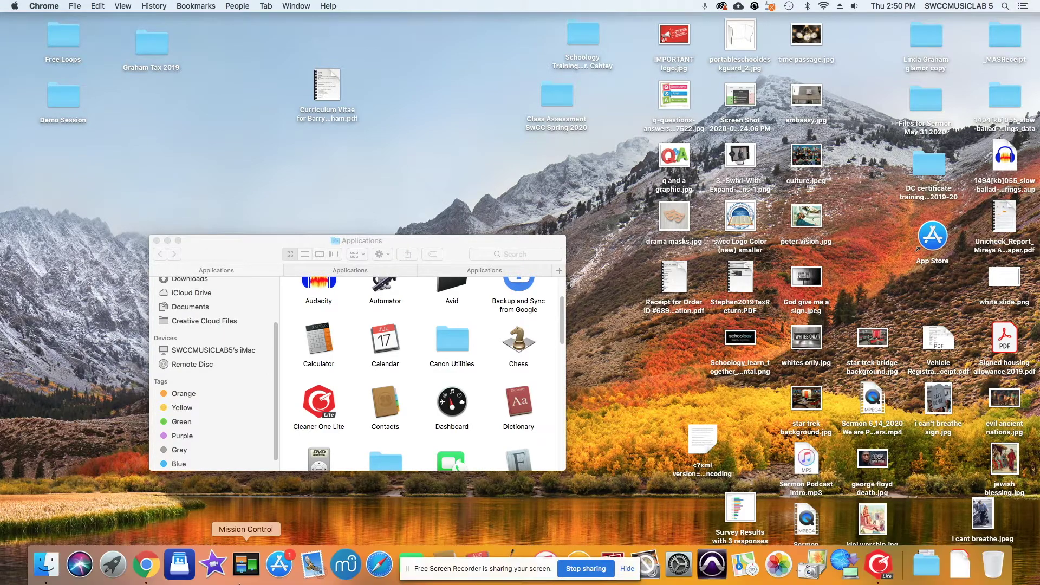
click(154, 567)
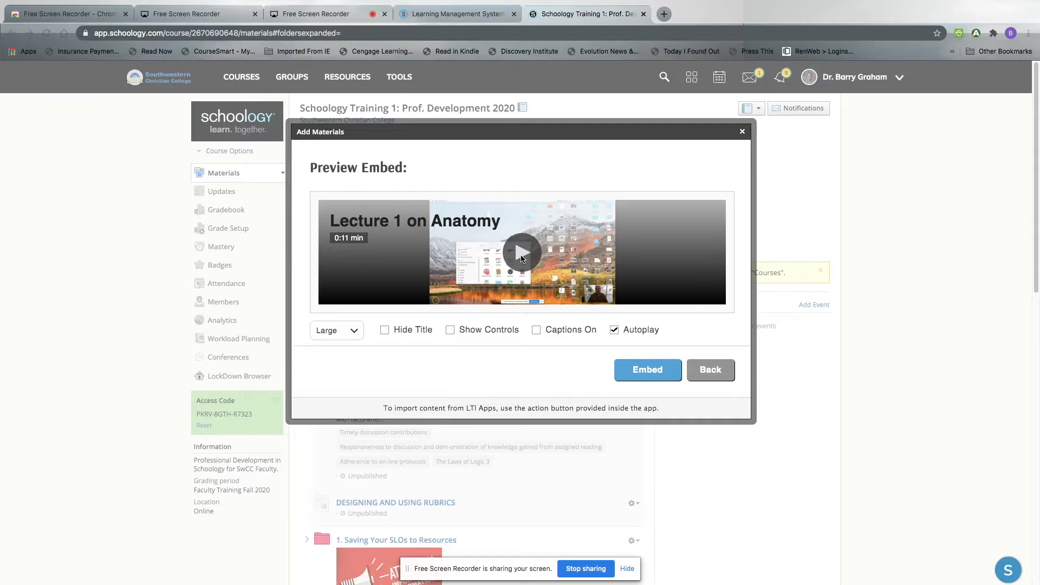
click(651, 376)
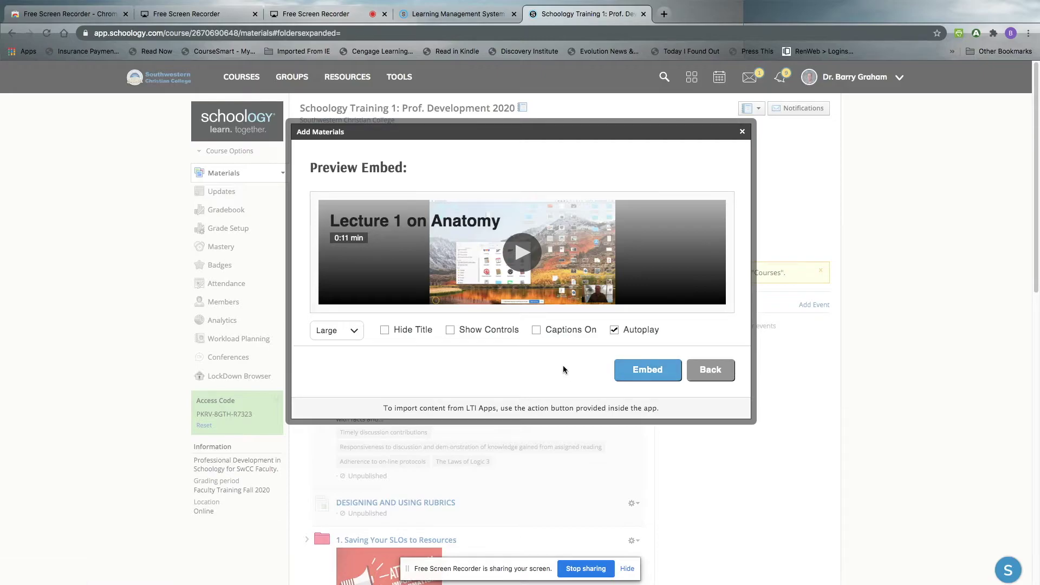
click(649, 375)
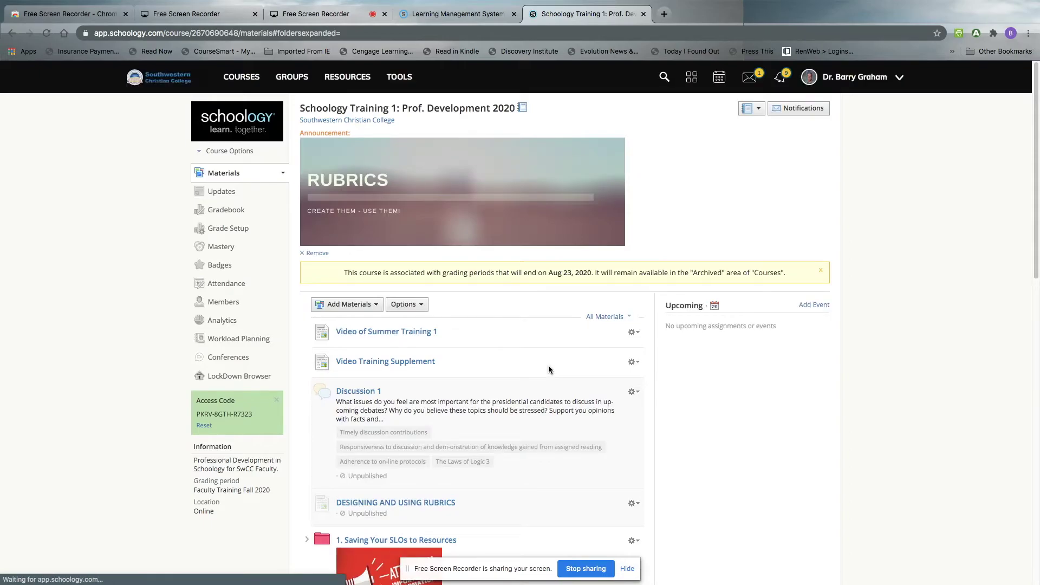
Expand the embedded "Lecture 1 on Anatomy" video at the end of the course materials, play part of it, pause it and view it full screen
scroll(549, 368, down, 20)
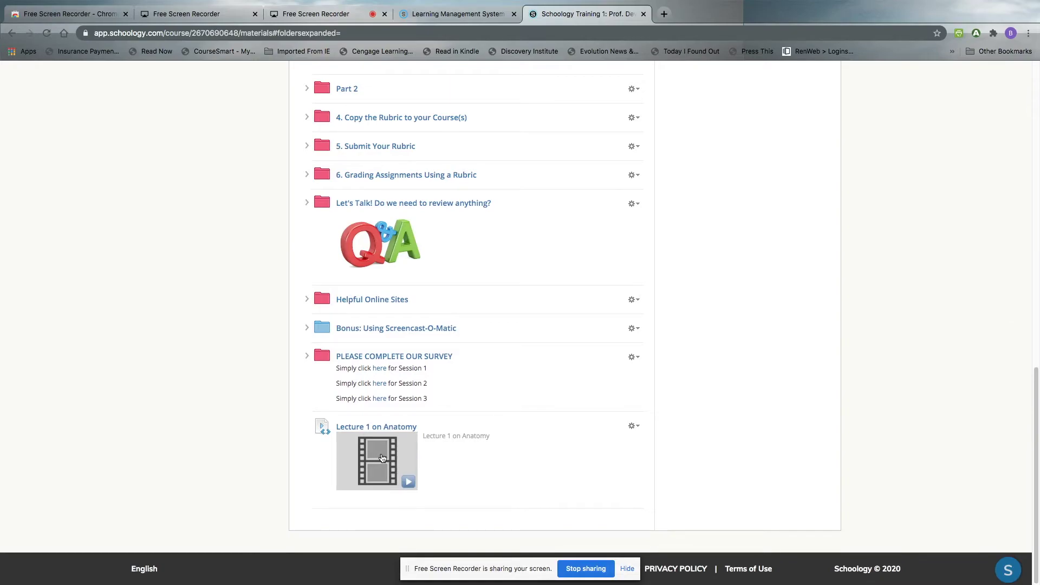
click(379, 459)
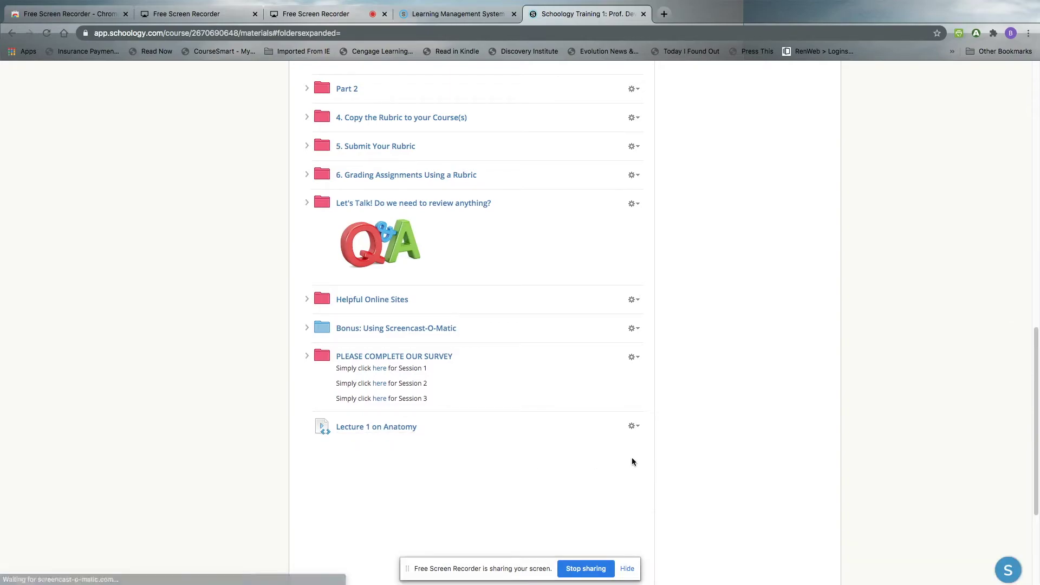
scroll(662, 464, down, 2)
scroll(661, 463, down, 4)
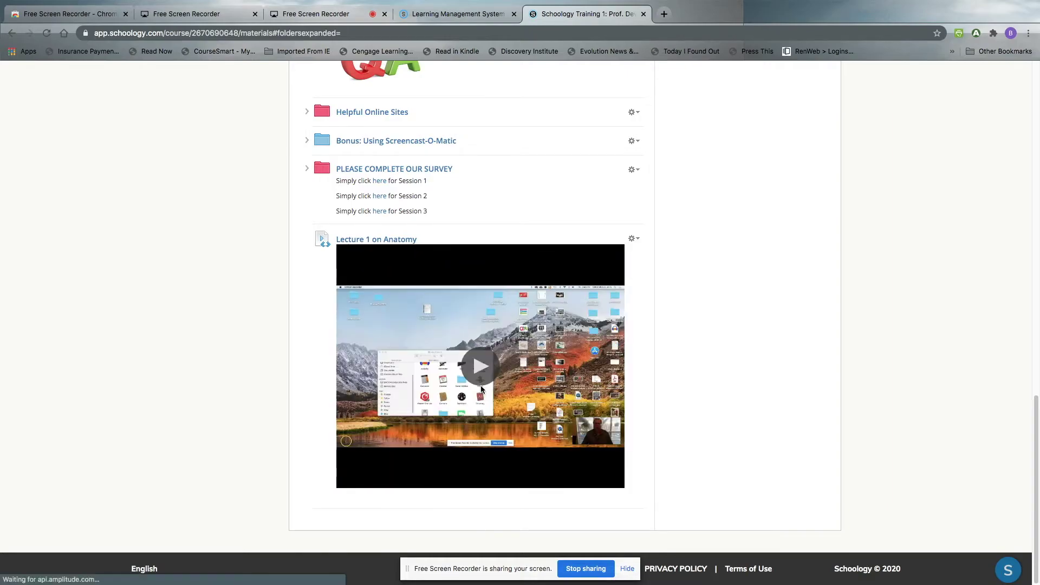
click(481, 367)
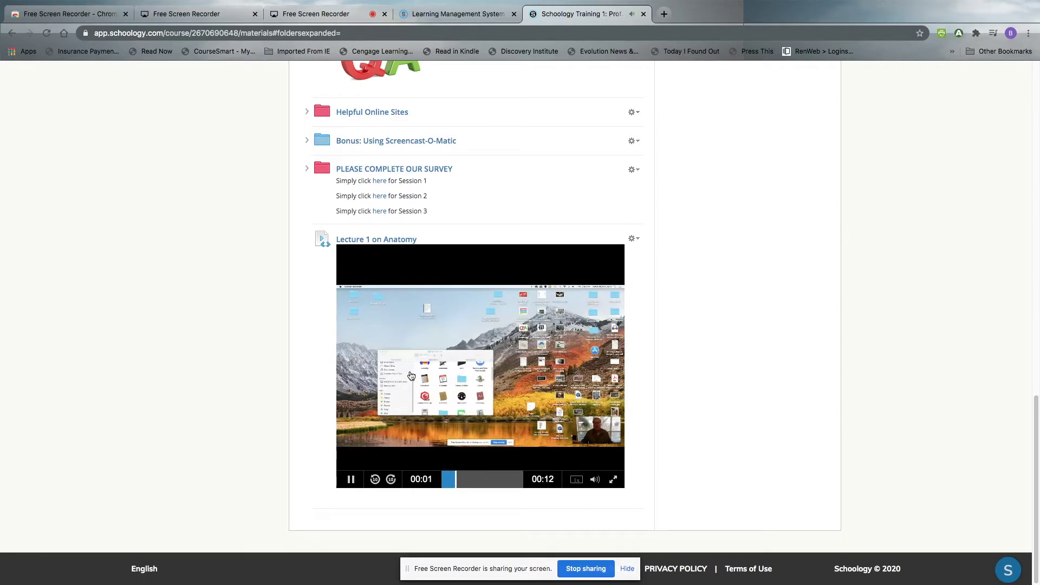
mouse_move(442, 414)
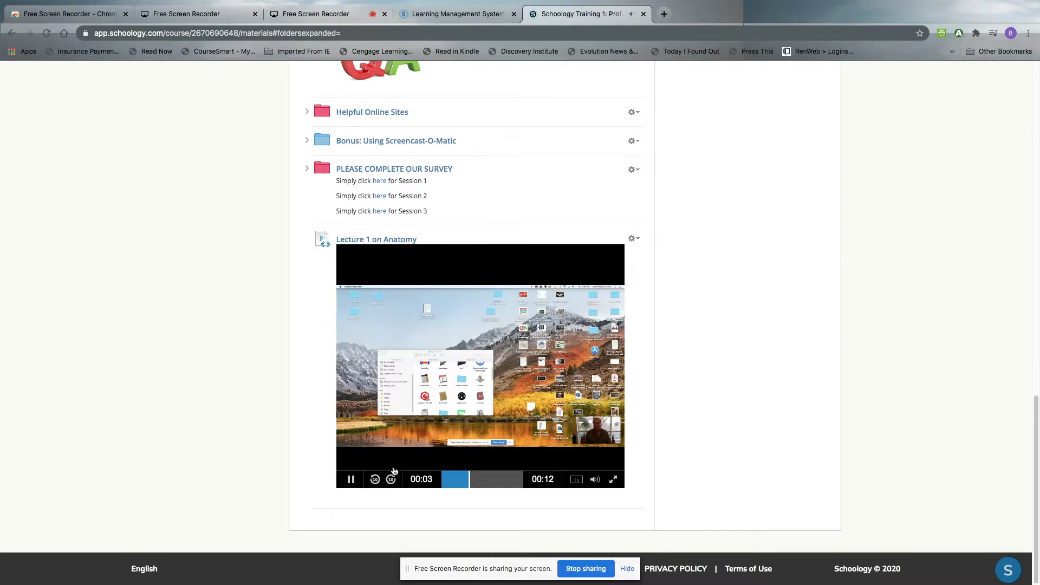
click(357, 480)
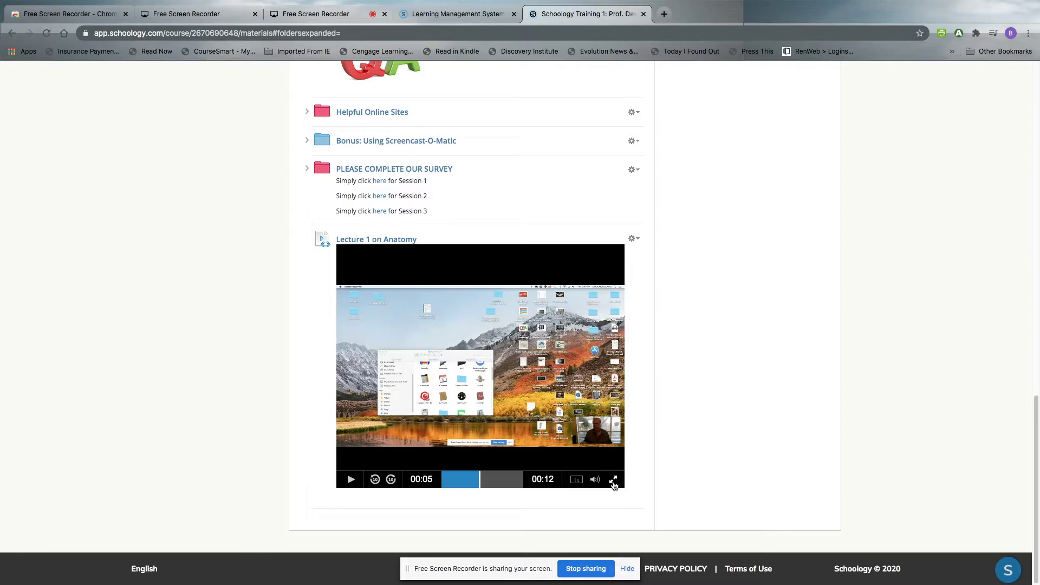
click(614, 480)
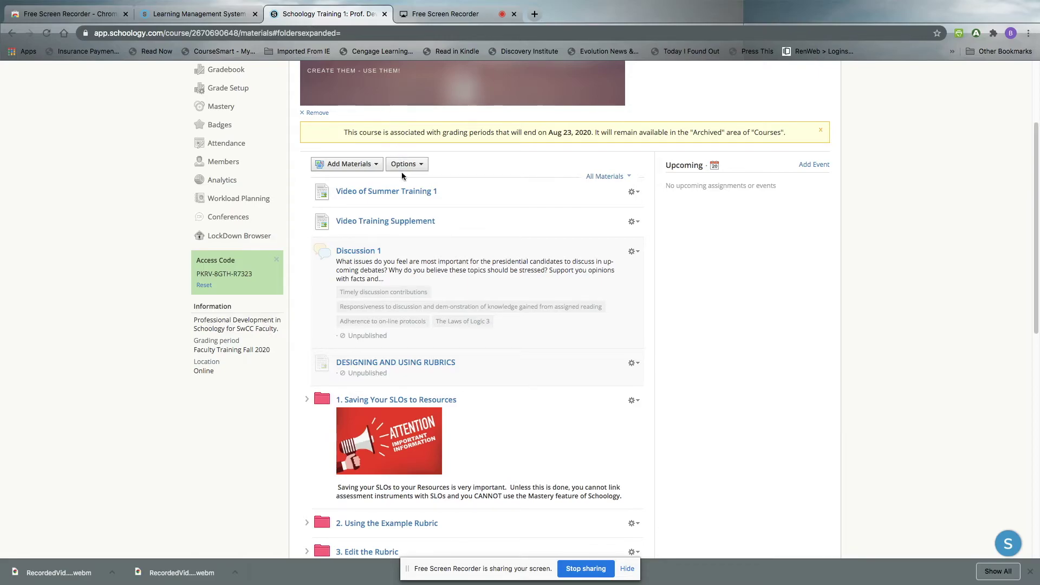
Add a new page to the course materials and title it "Video 1 on Anatomy"
click(372, 172)
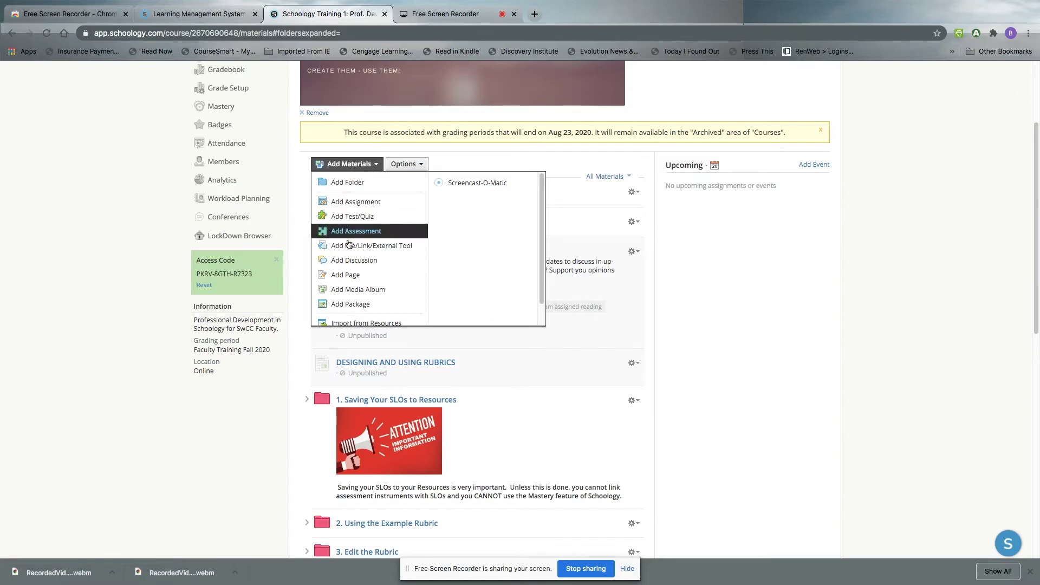
click(362, 281)
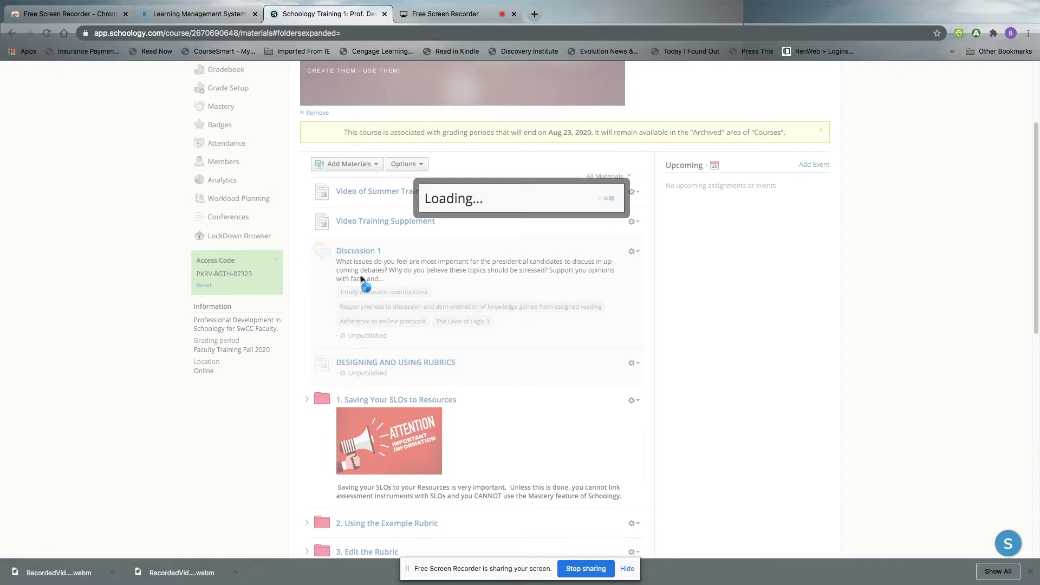
click(386, 134)
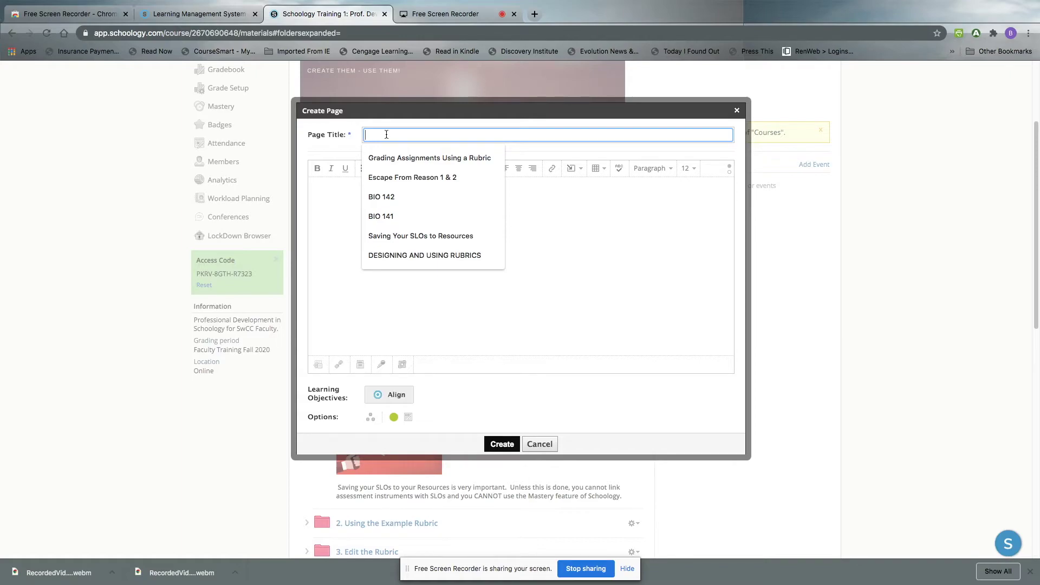
text(Video )
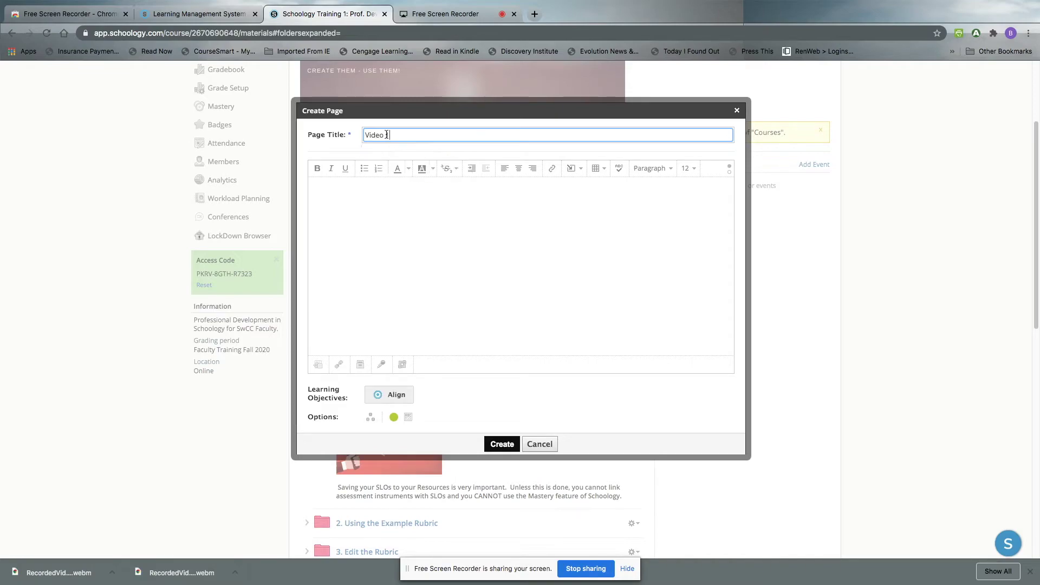
text(on Anatomy)
click(386, 135)
text(1)
Insert the Screencast-O-Matic video "Lecture 1 on Anatomy" into the page body and create the page
click(386, 193)
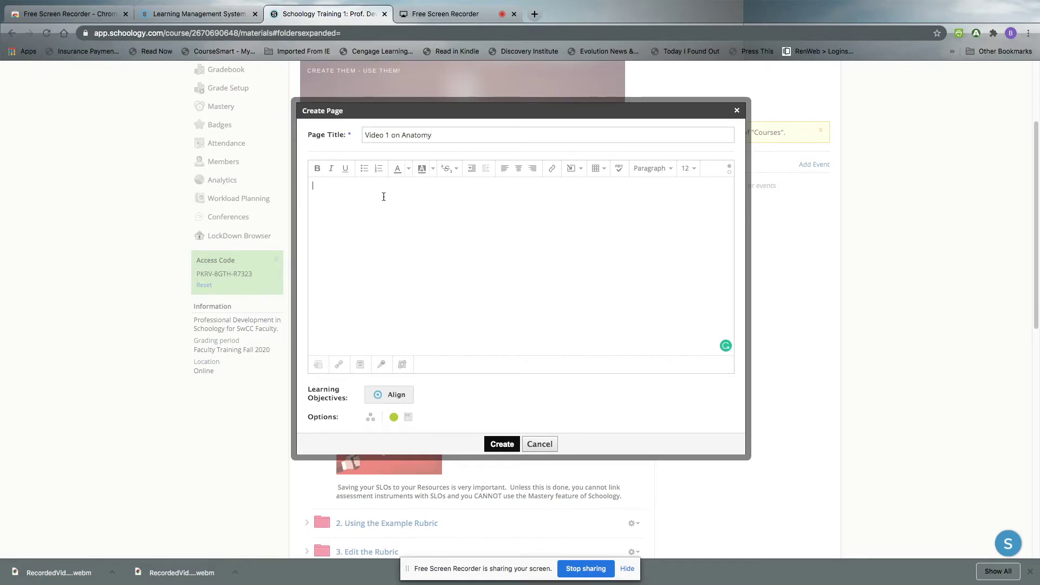
click(581, 174)
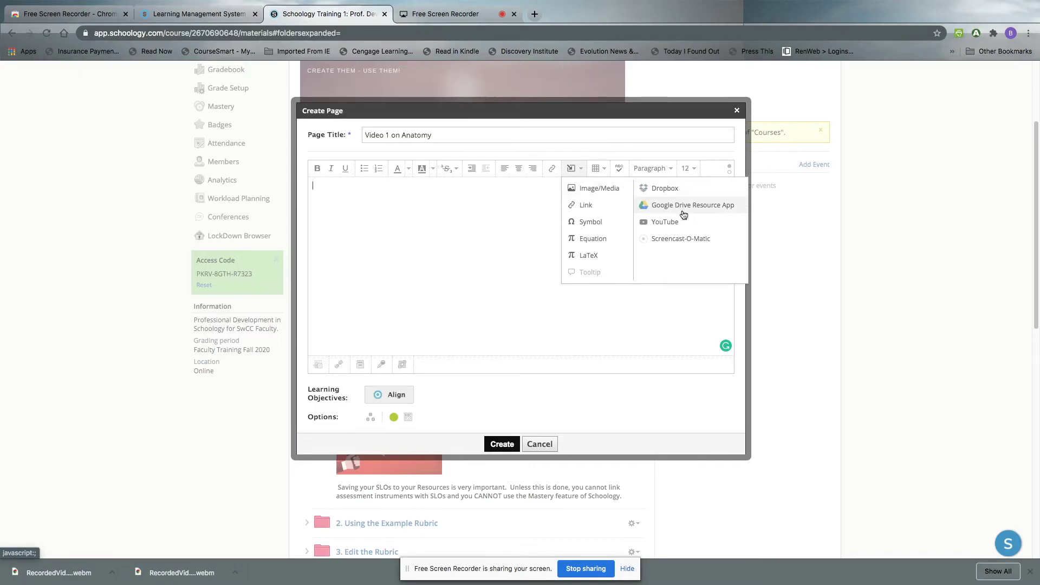
click(705, 244)
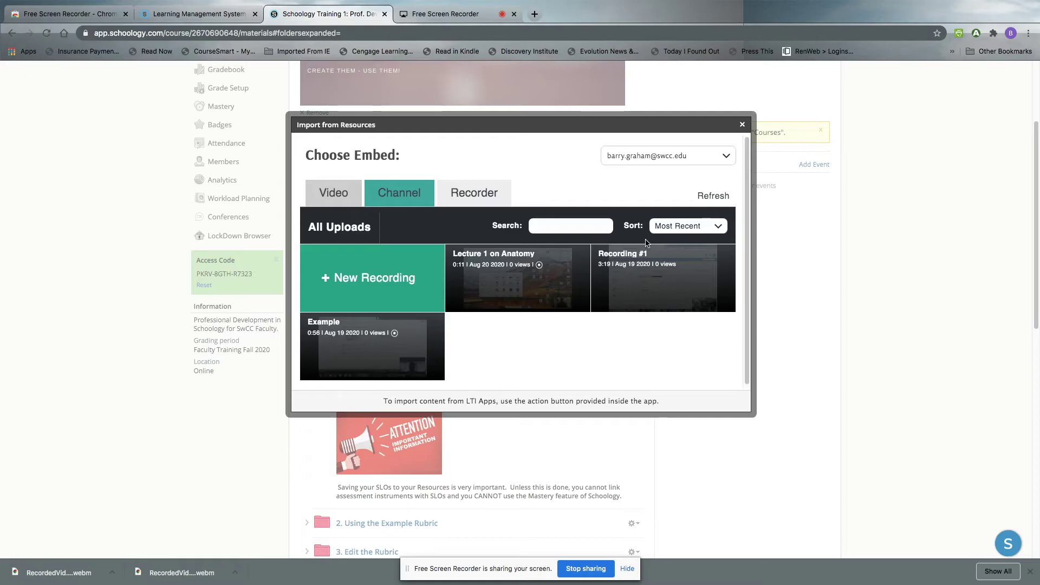
click(551, 275)
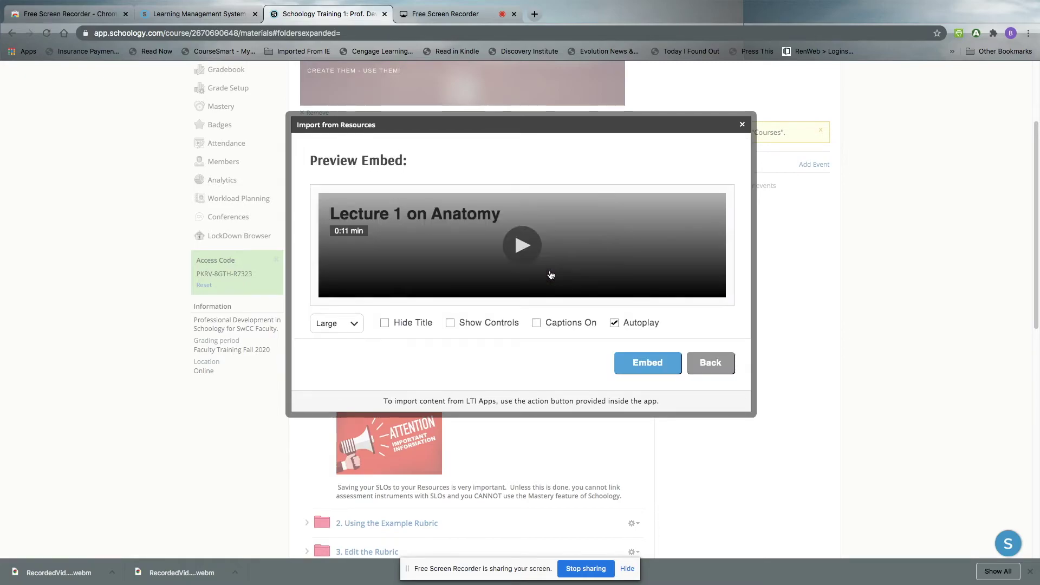
click(660, 360)
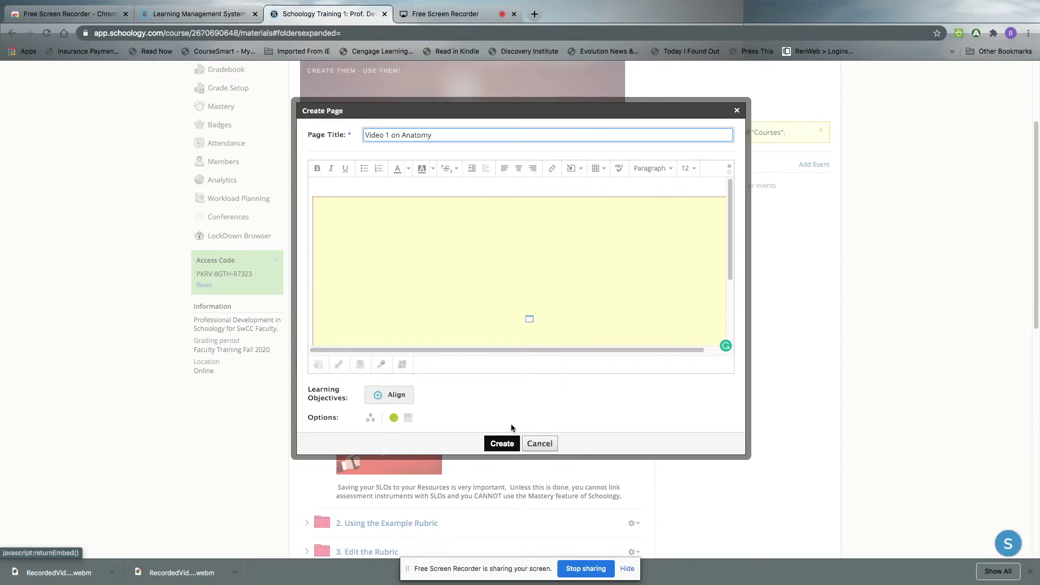
click(503, 443)
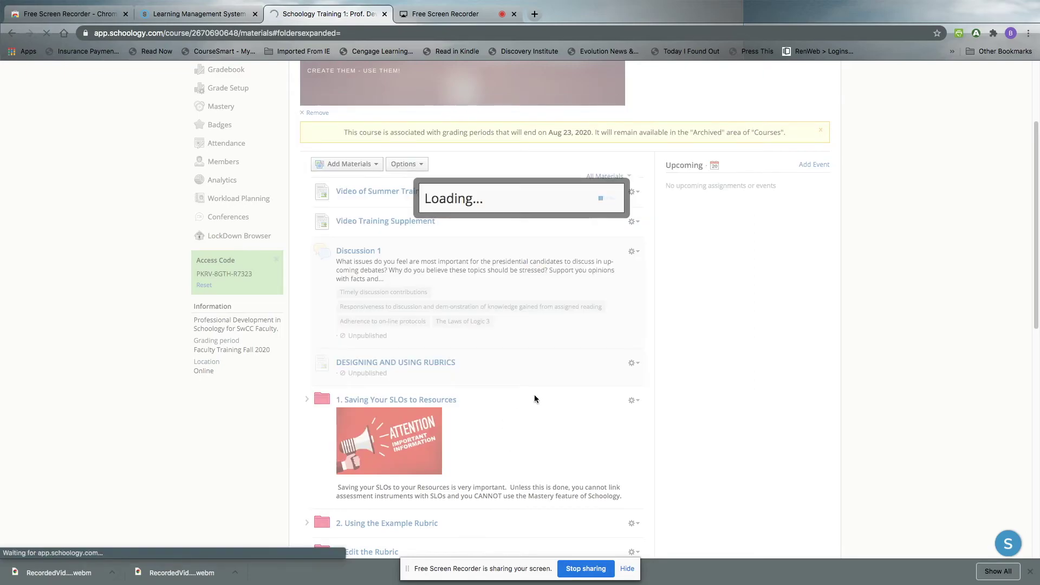
Open the "Video 1 on Anatomy" page, play and pause its video, and check it in full screen before returning to the page
scroll(741, 385, down, 4)
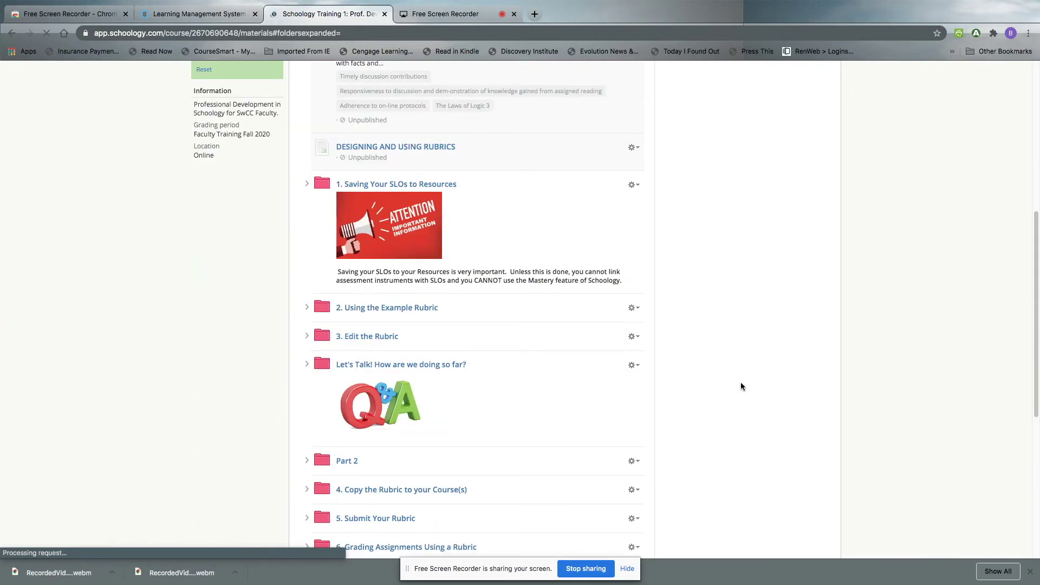
scroll(742, 385, down, 6)
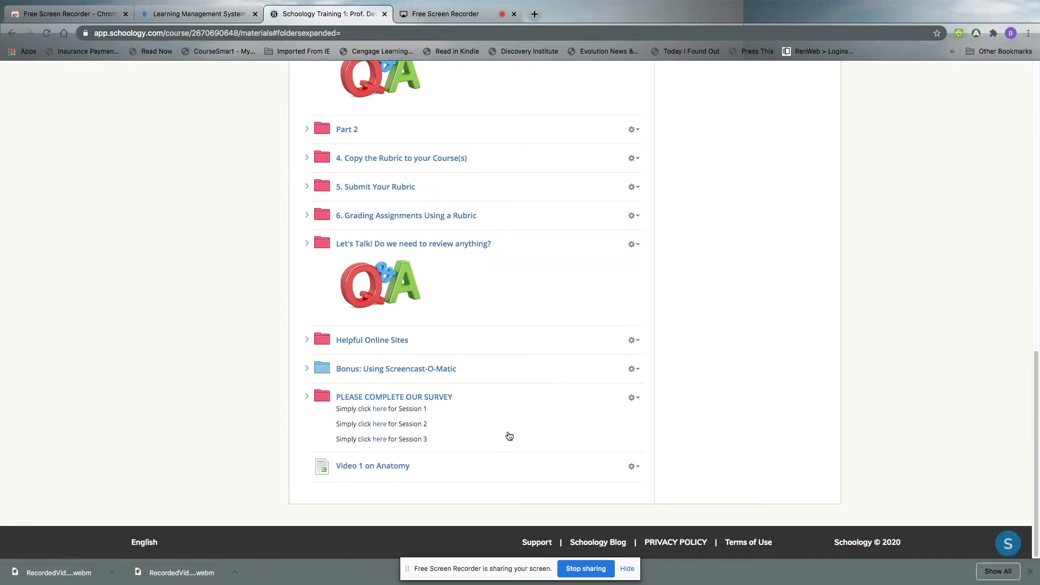
click(389, 467)
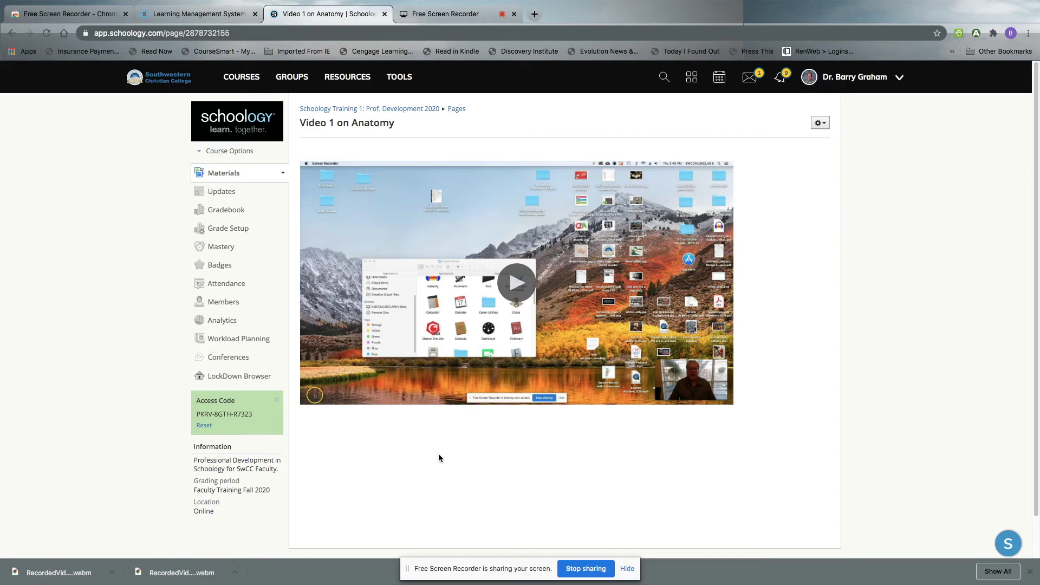
click(515, 286)
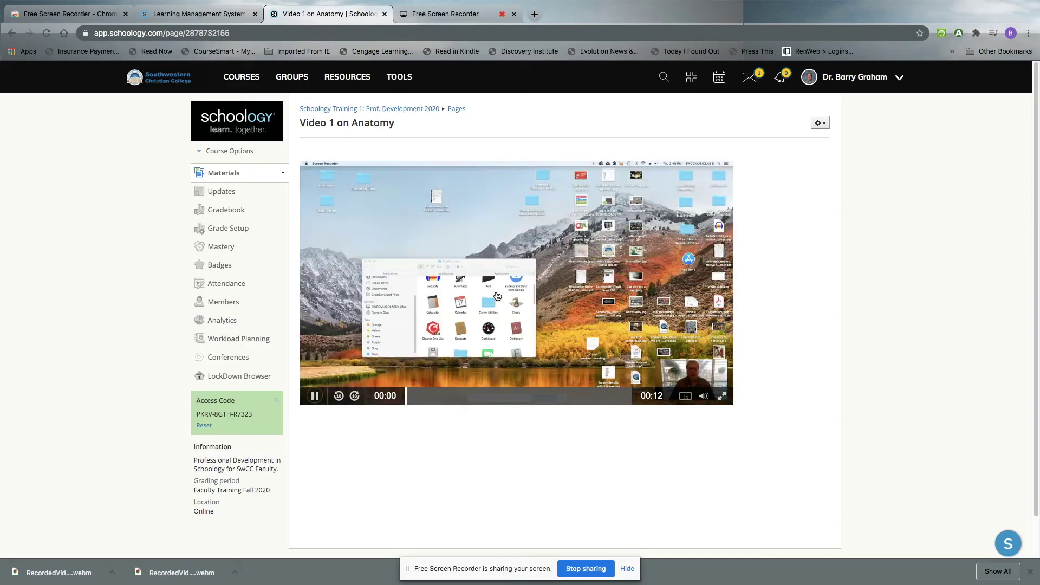
click(314, 395)
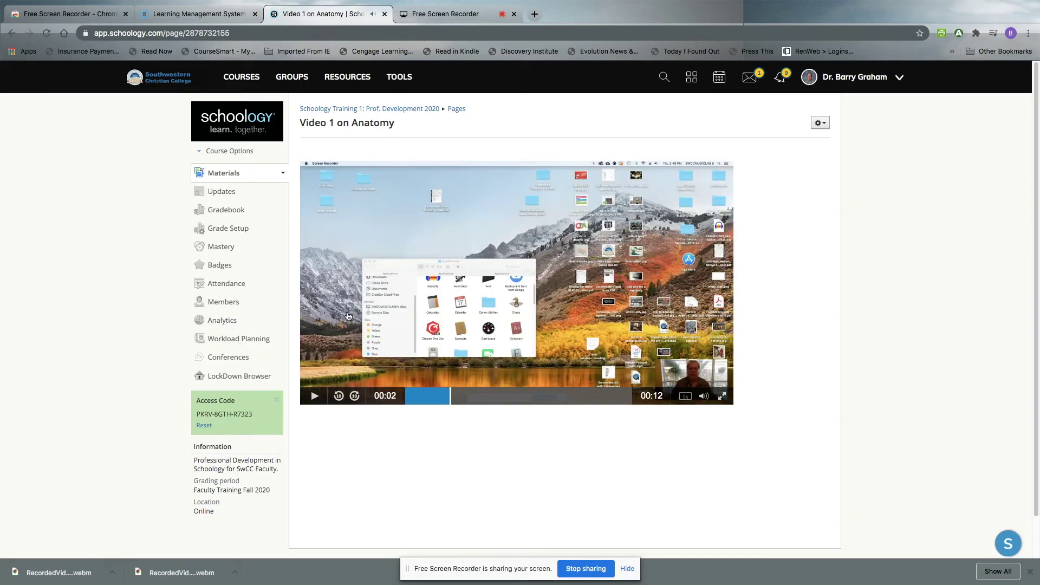
click(724, 397)
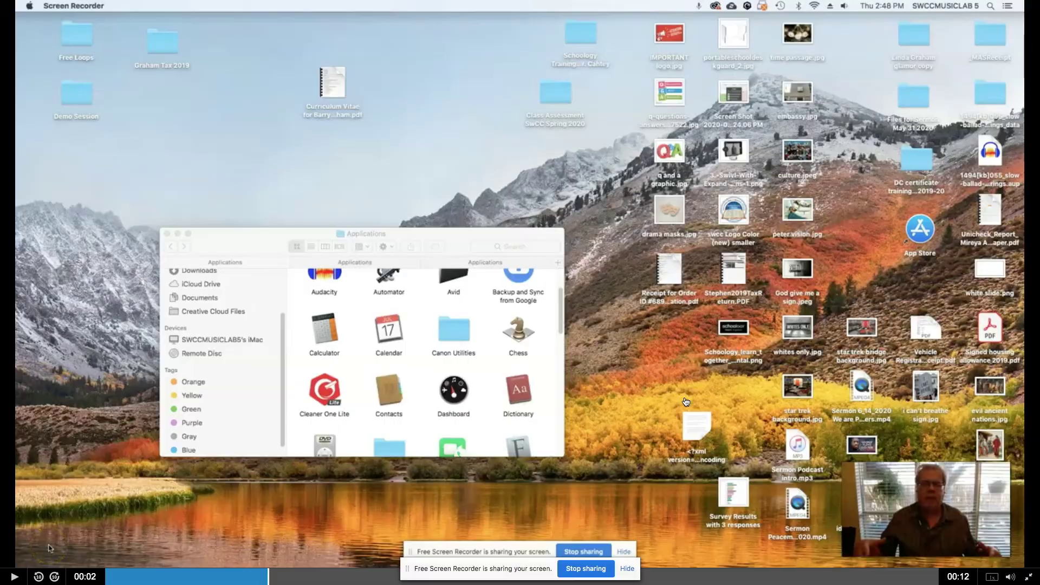
key(Escape)
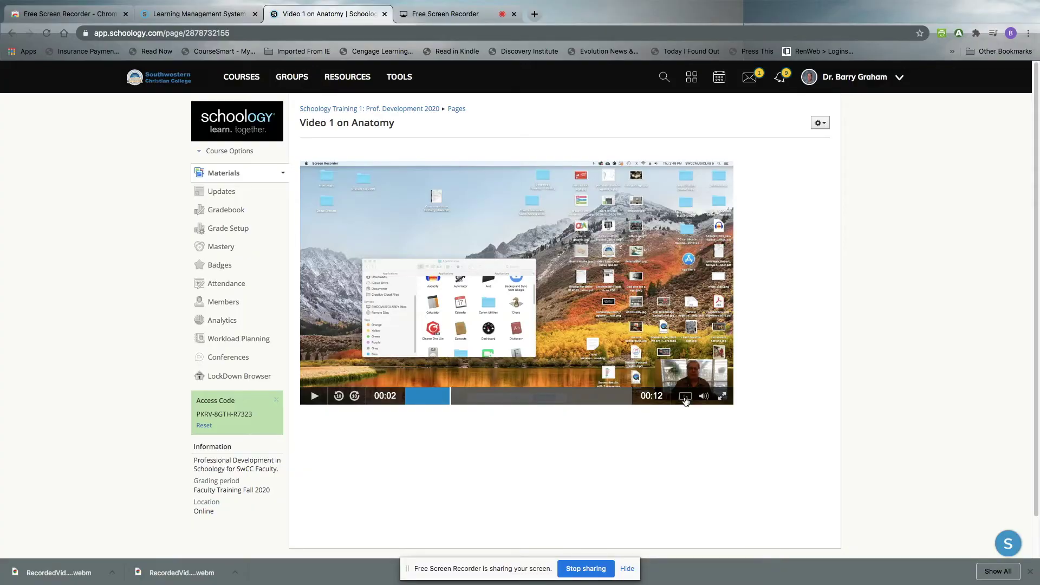